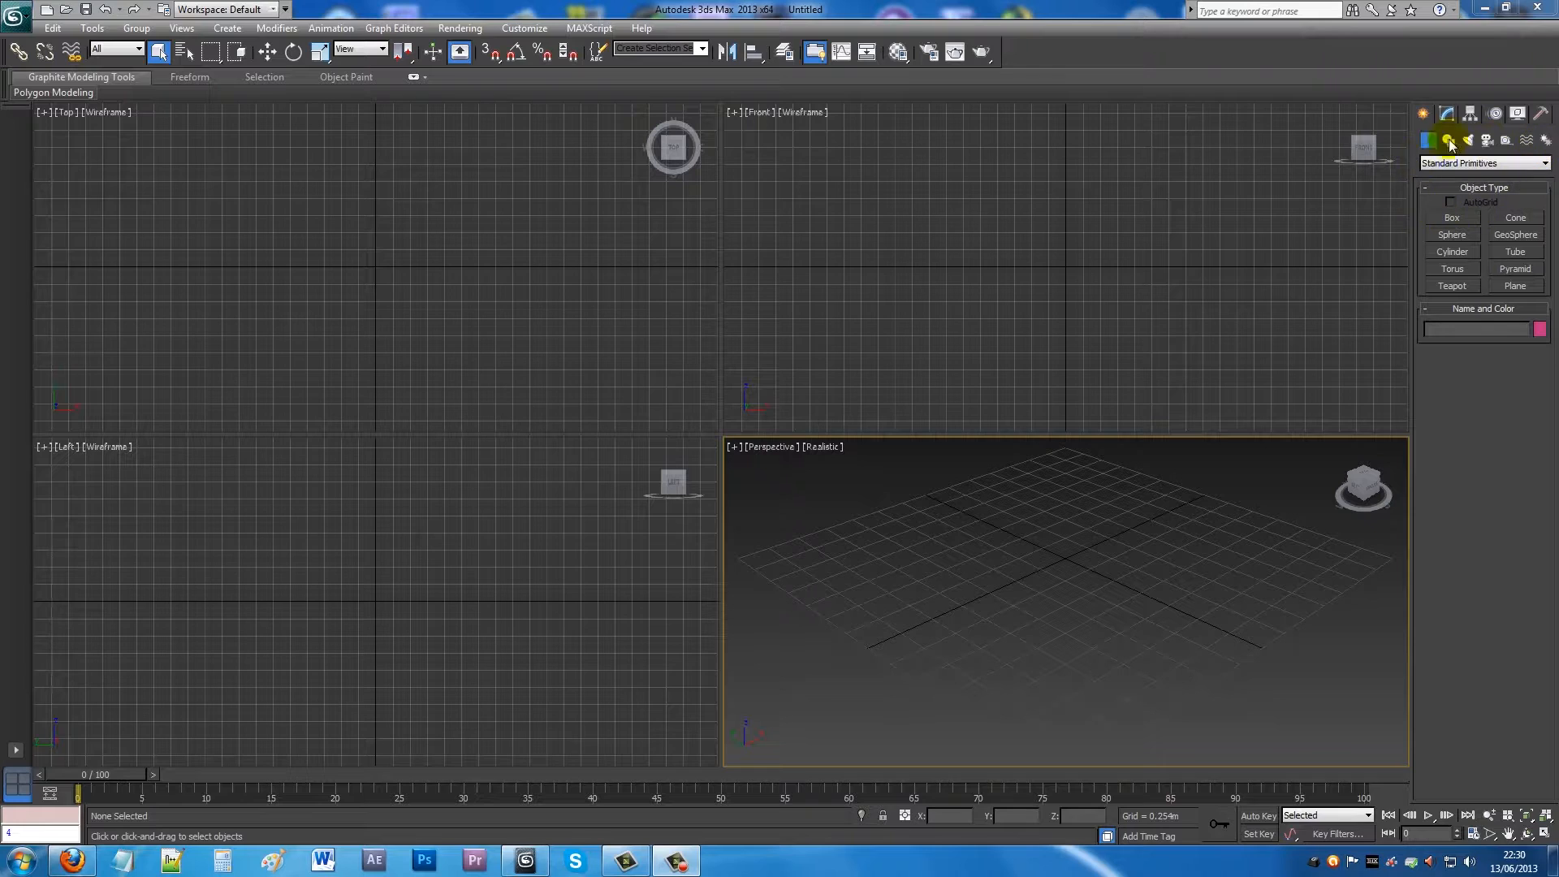
Create a CATParent rig from the Base Human preset on the ground grid of the Perspective view.
{"action": "left_click", "coordinate": [1504, 142]}
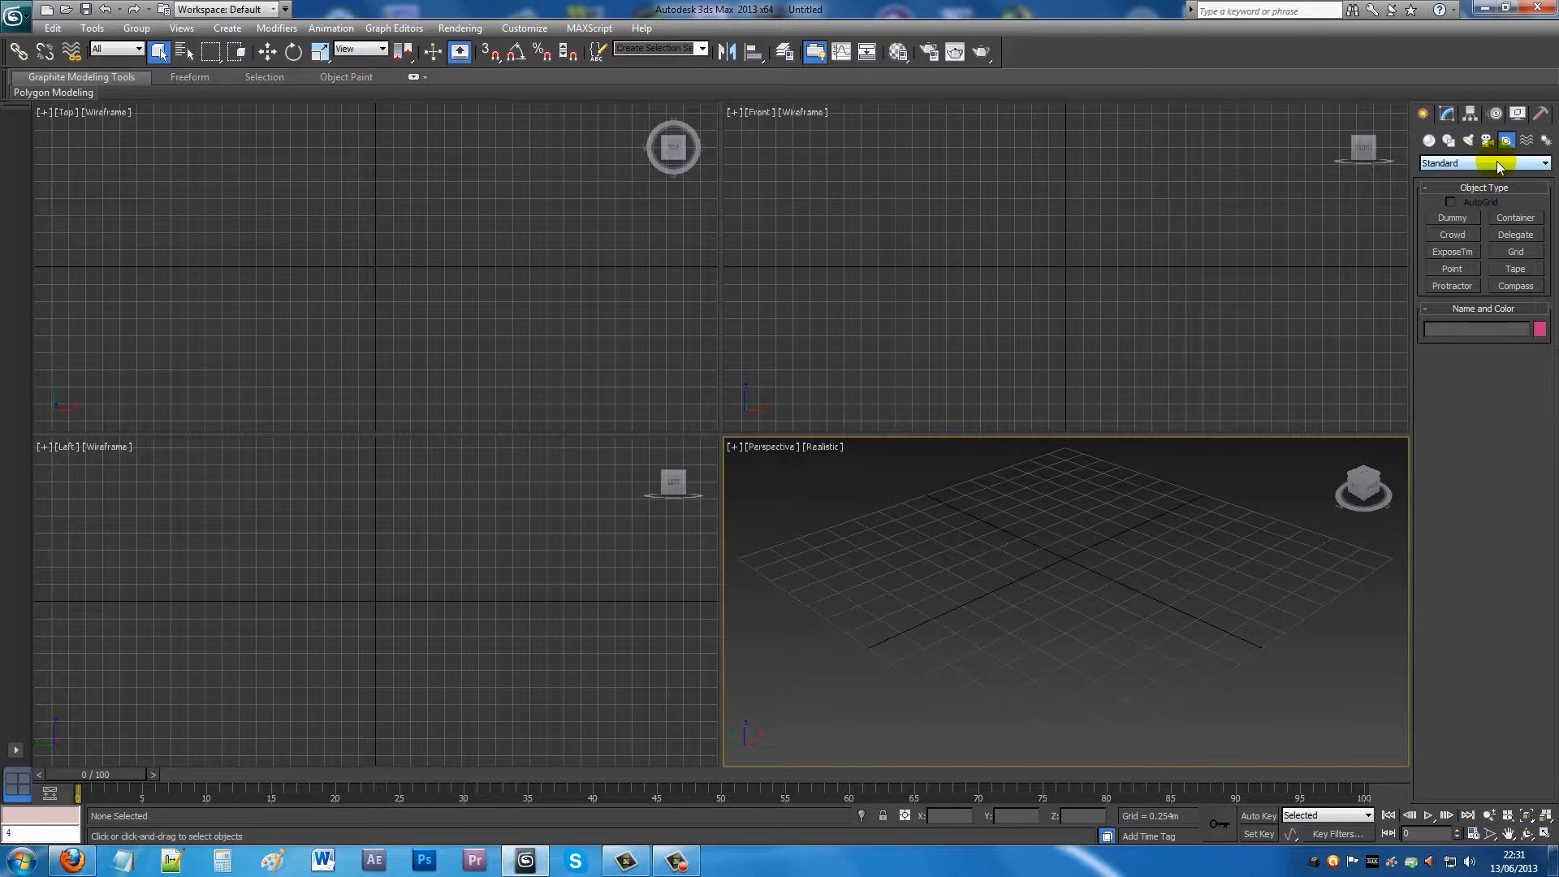
{"action": "left_click", "coordinate": [1499, 163]}
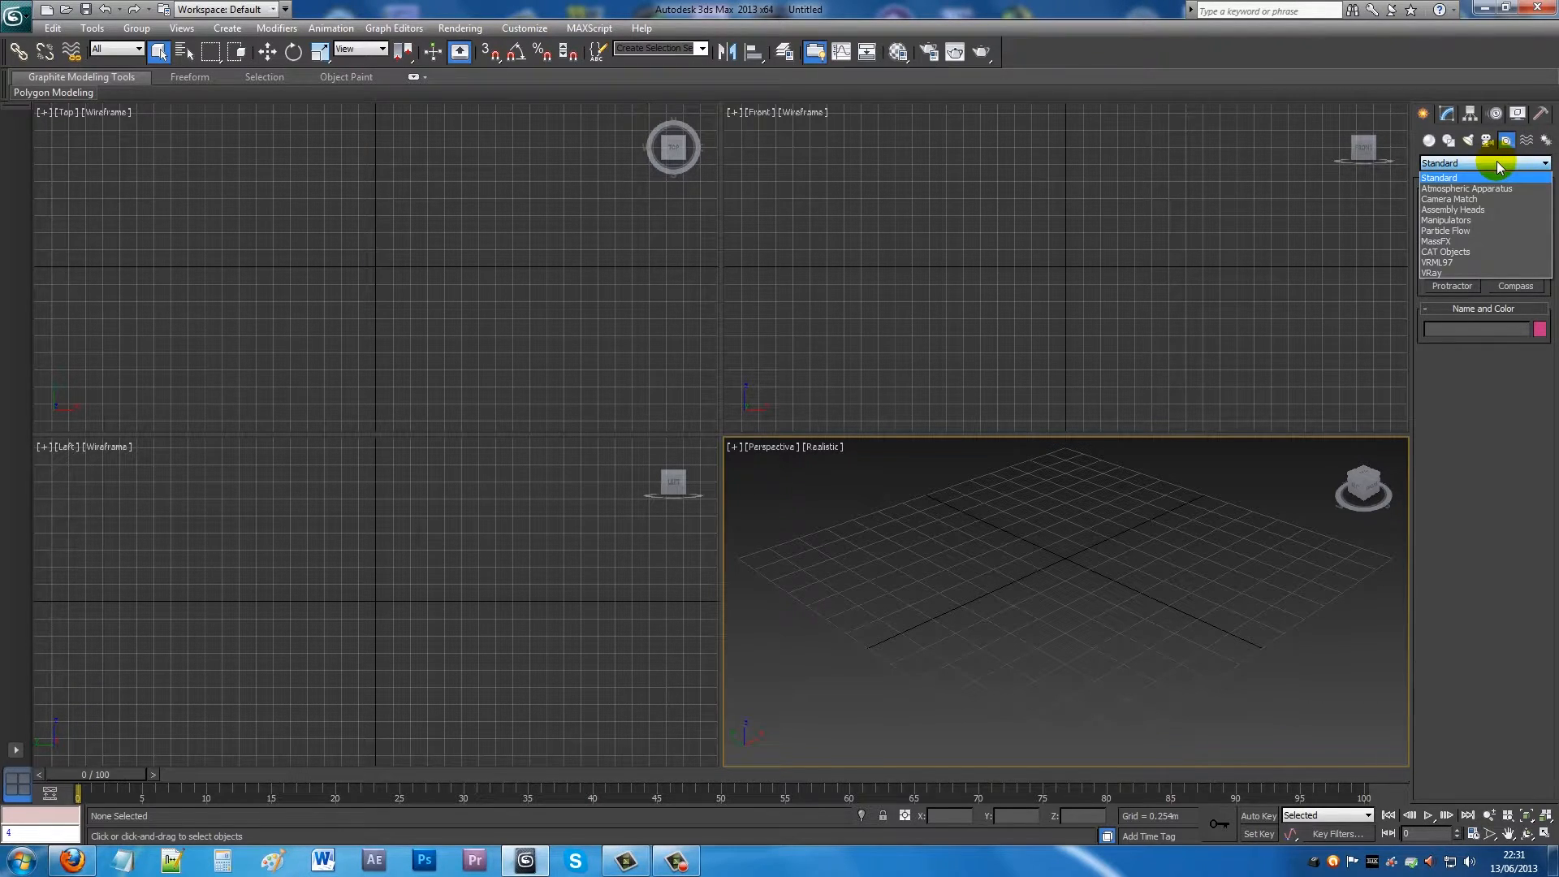
{"action": "left_click", "coordinate": [1453, 251]}
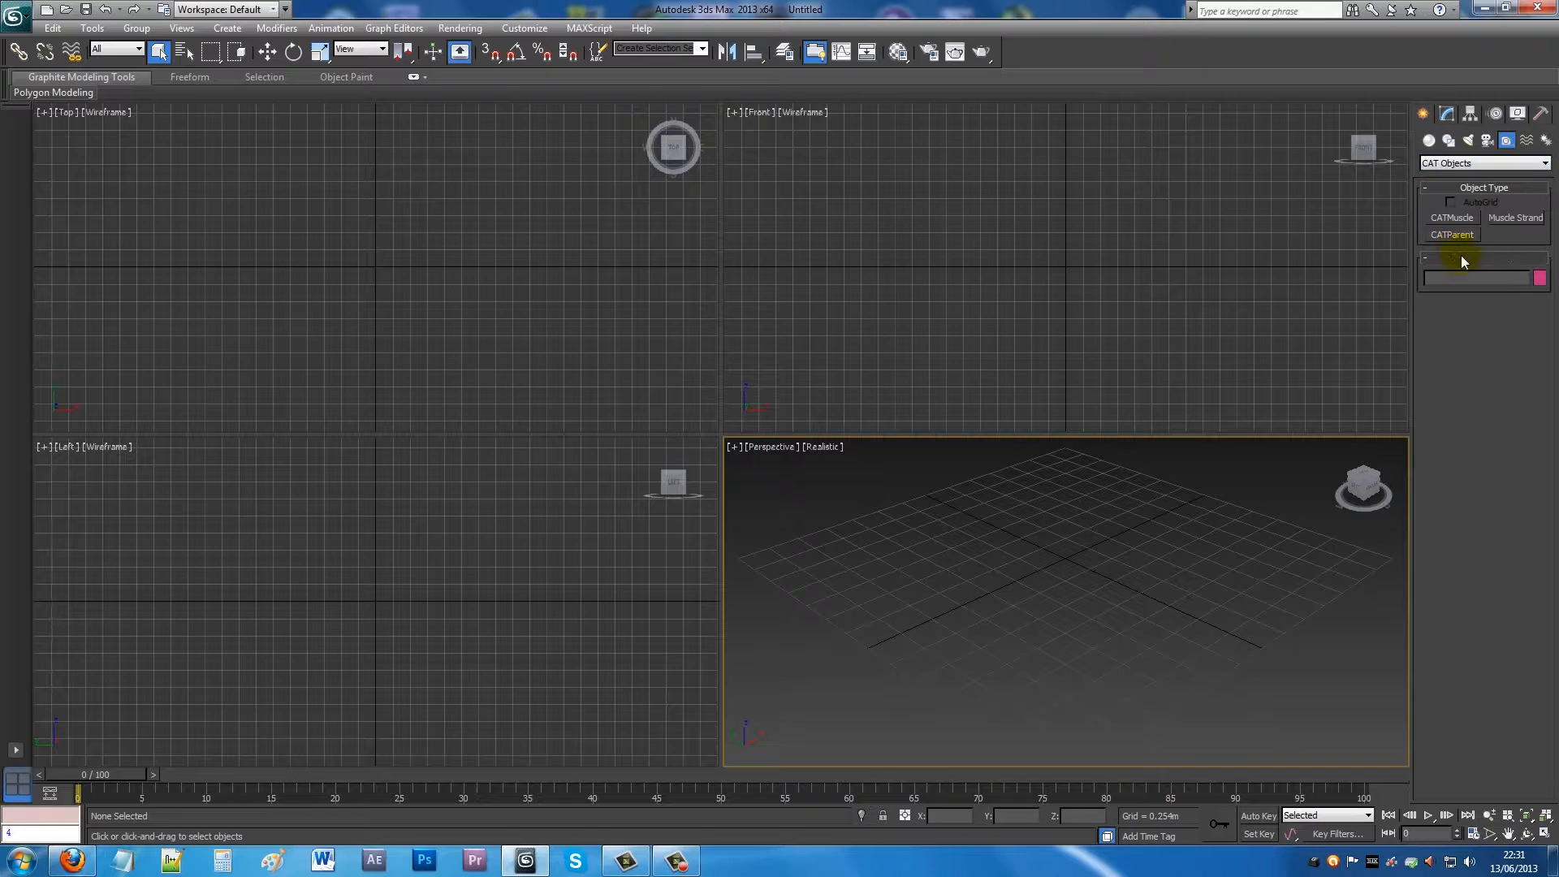
{"action": "left_click", "coordinate": [1452, 235]}
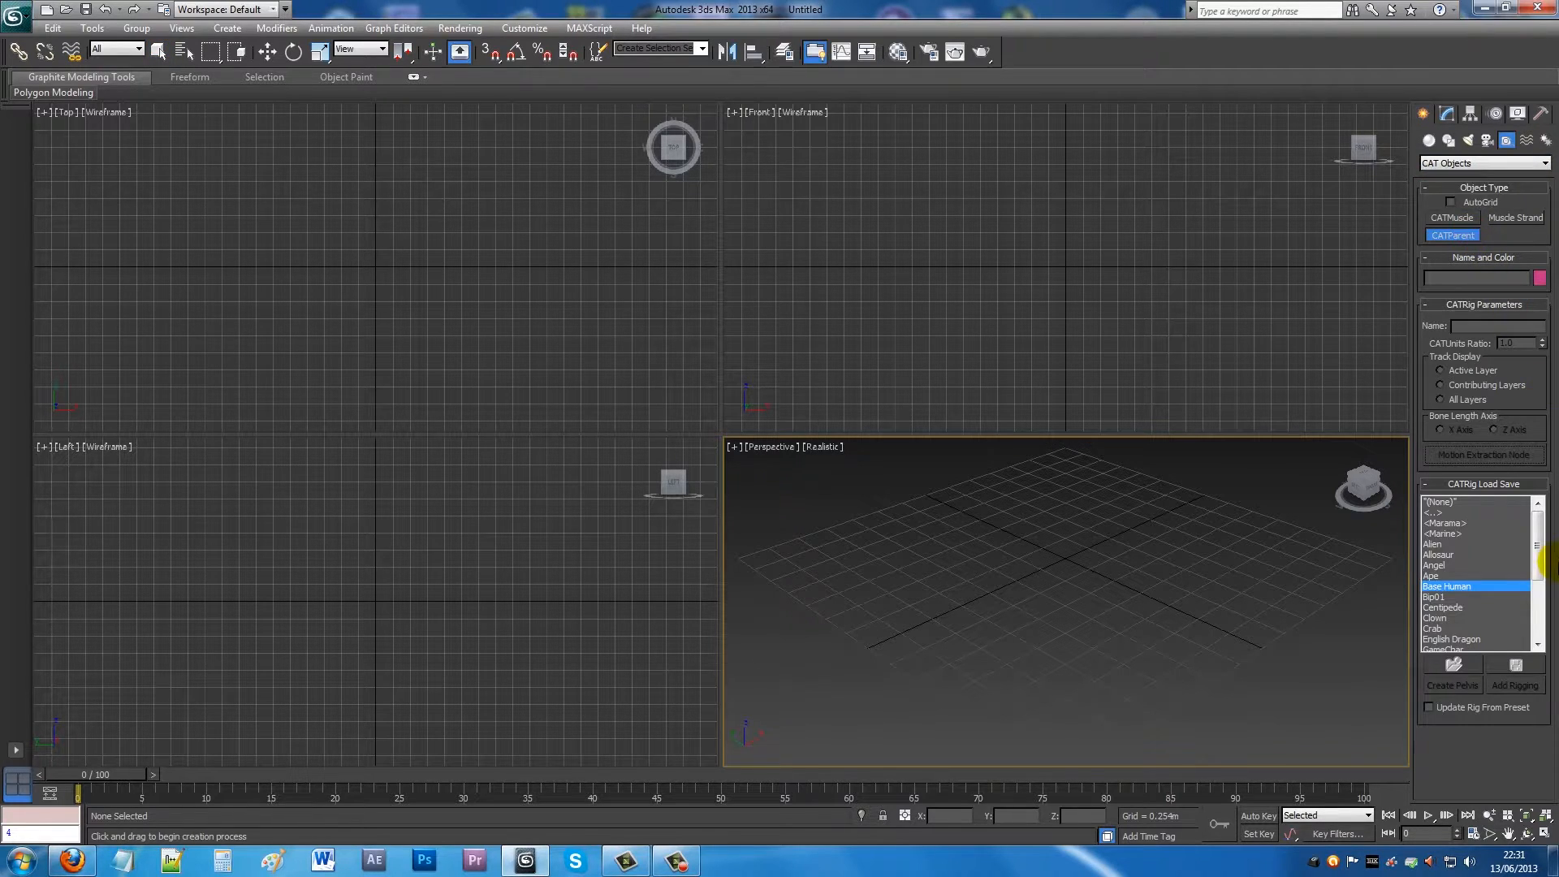
{"action": "mouse_move", "coordinate": [1537, 540]}
{"action": "left_mouse_down"}
{"action": "mouse_move", "coordinate": [1537, 596]}
{"action": "mouse_move", "coordinate": [1540, 537]}
{"action": "left_mouse_up"}
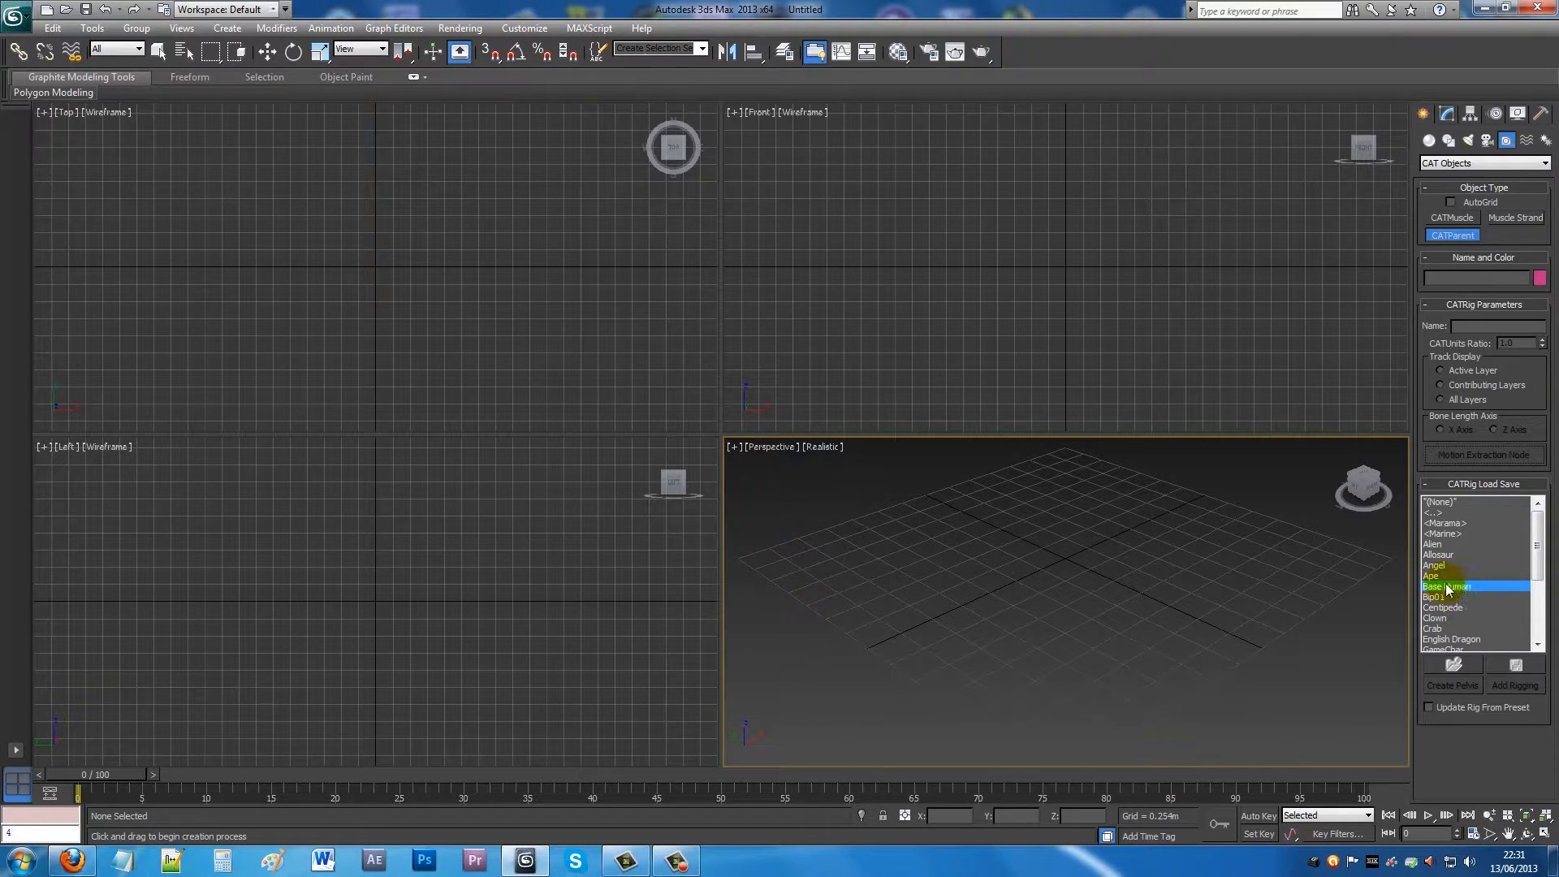
{"action": "scroll", "coordinate": [1096, 577], "scroll_direction": "up", "scroll_amount": 3}
{"action": "left_click_drag", "start_coordinate": [1033, 609], "coordinate": [1151, 707]}
Set the Base Human rig's CATUnits Ratio to 0.3 and finish creating it by activating the Move tool.
{"action": "left_click_drag", "start_coordinate": [1522, 342], "coordinate": [1373, 357]}
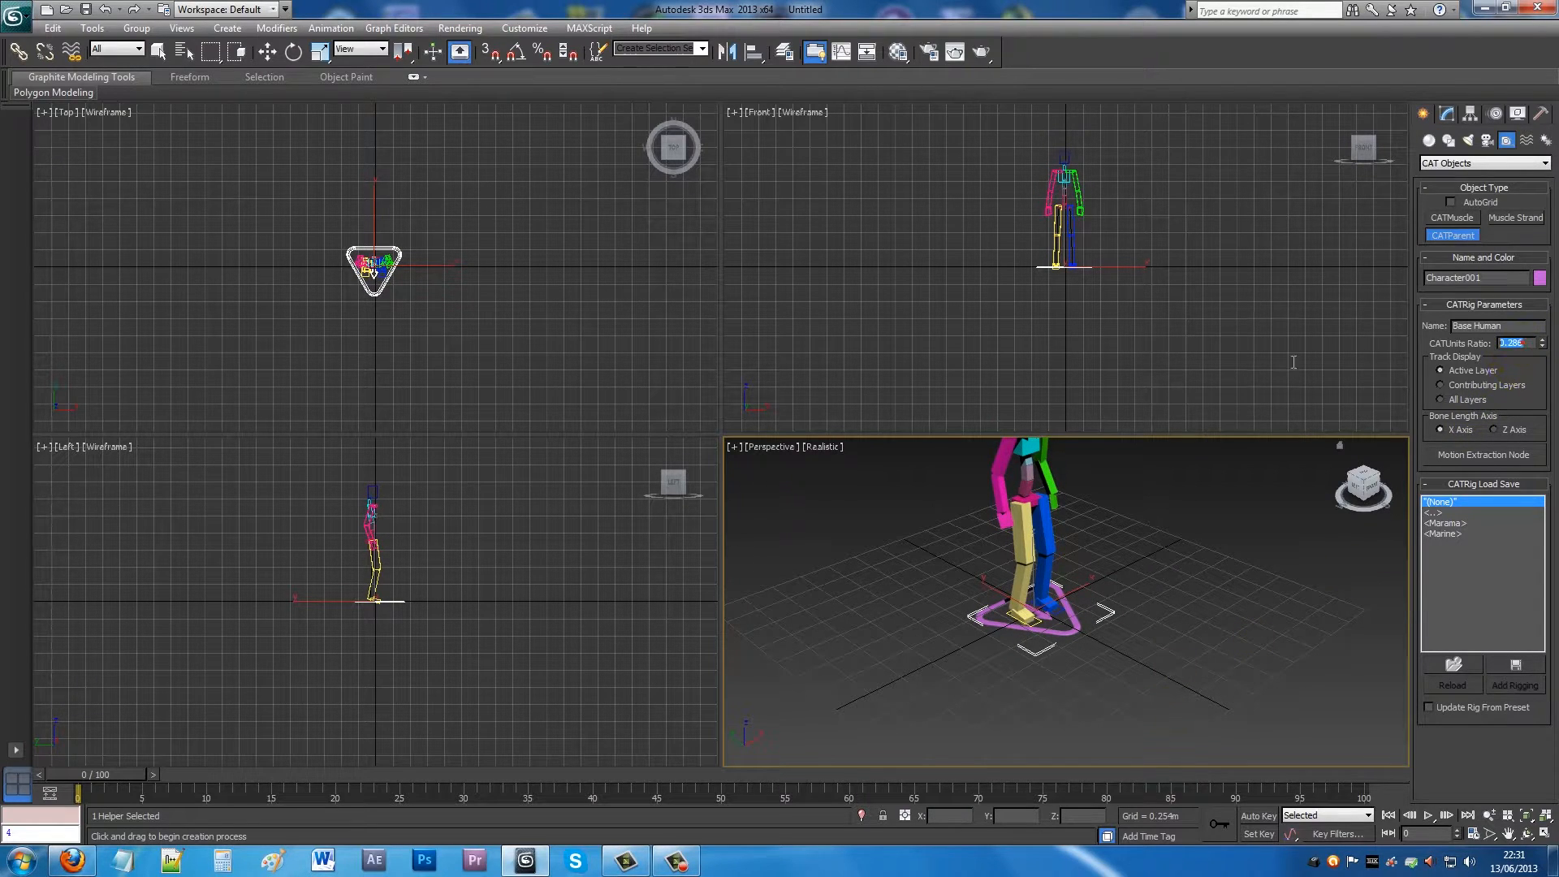
{"action": "type", "text": "0.3"}
{"action": "key", "text": "Return"}
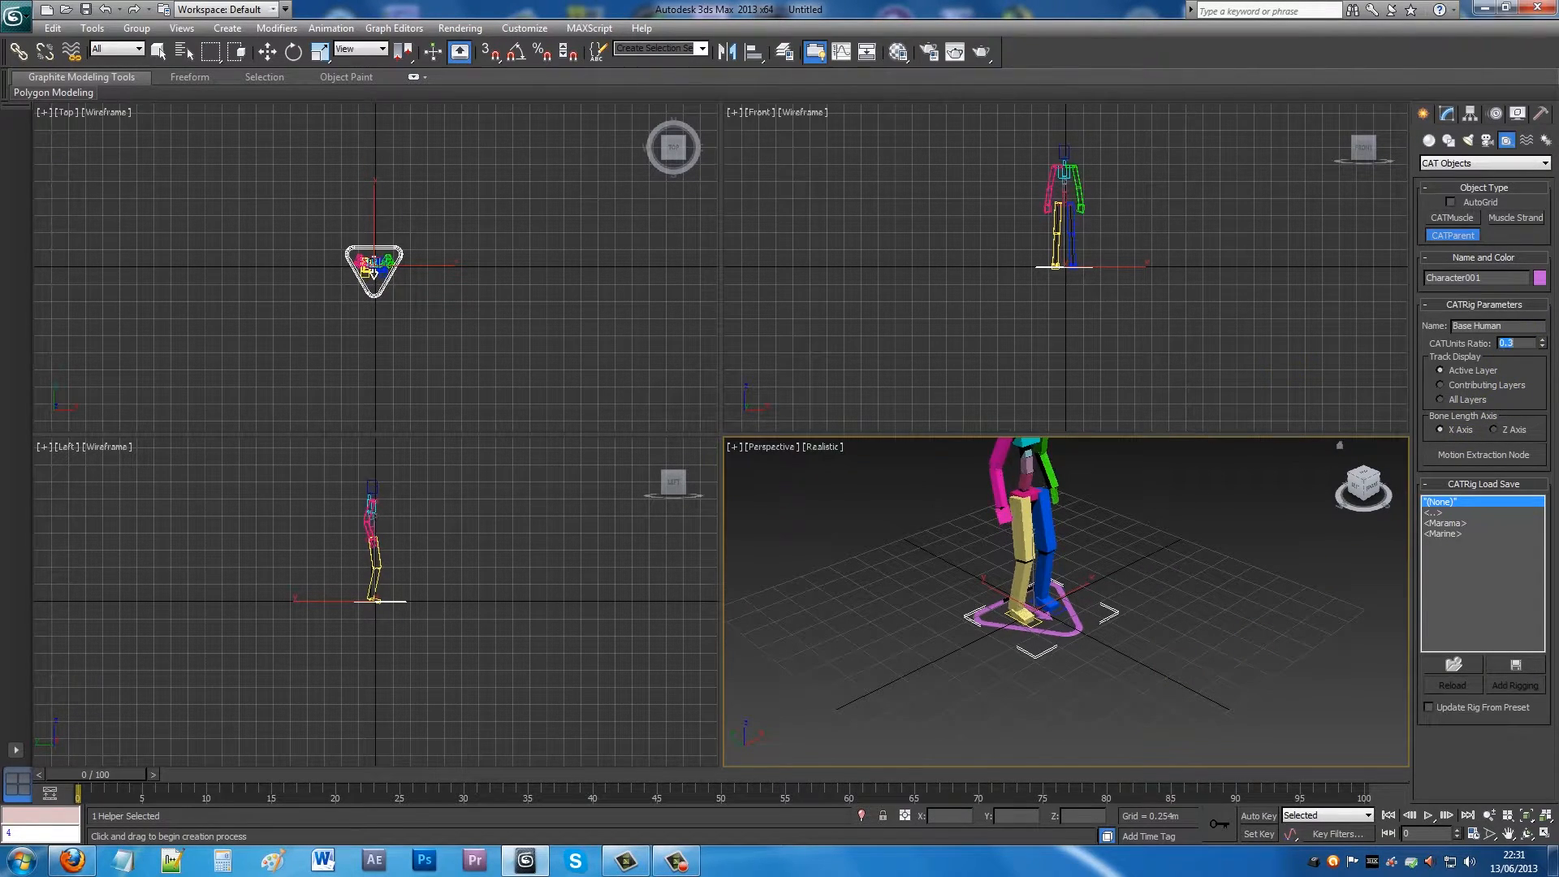
{"action": "middle_click_drag", "start_coordinate": [1170, 573], "coordinate": [1142, 637]}
{"action": "left_click", "coordinate": [267, 51]}
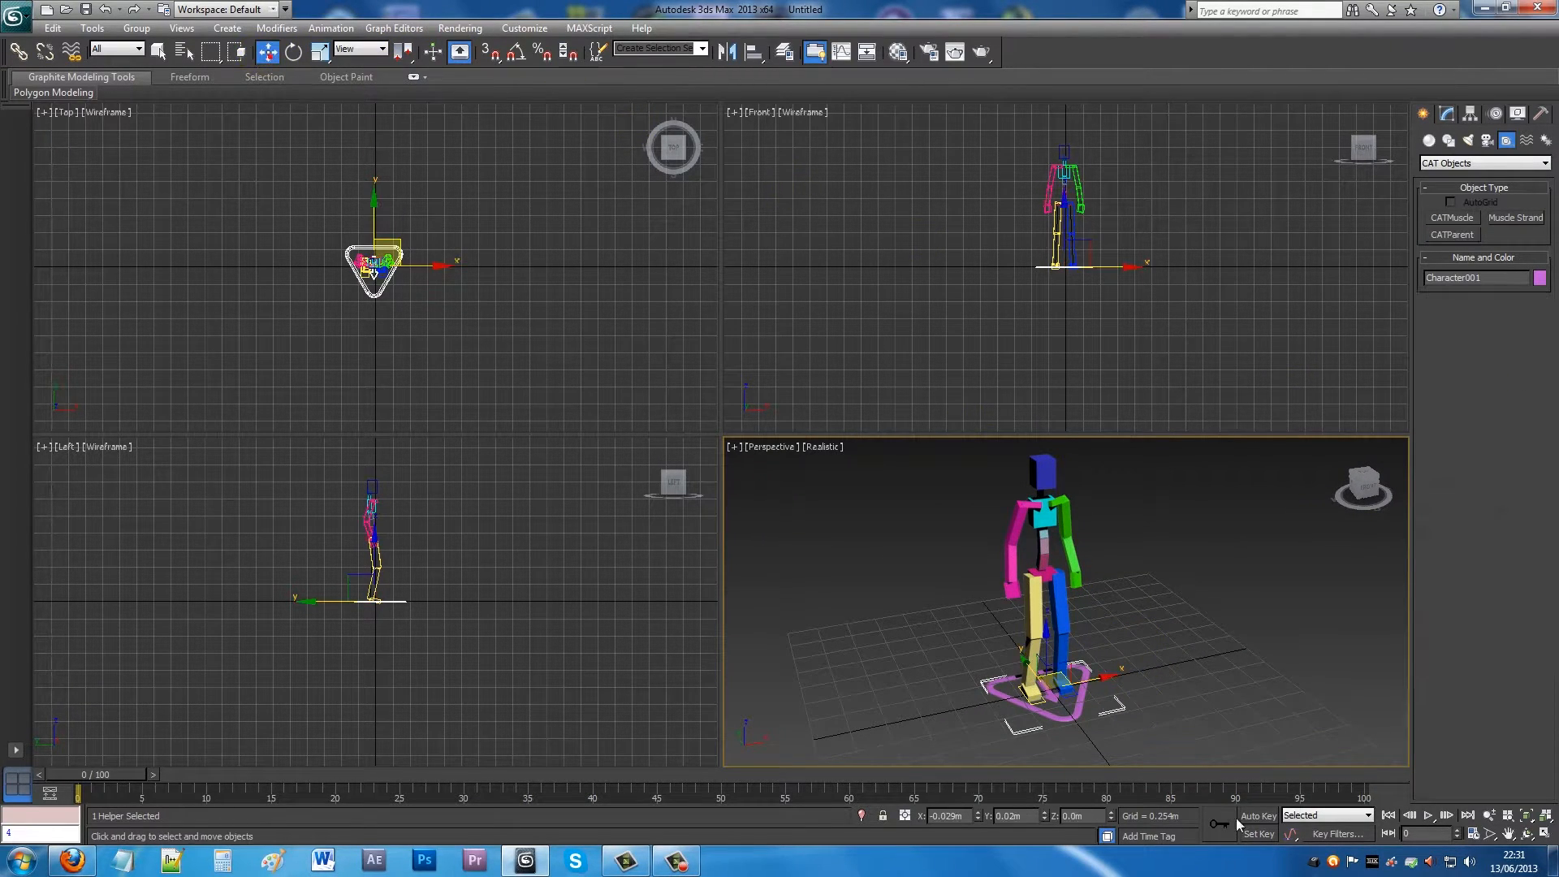
Show the Clip Manager in the rig's motion settings.
{"action": "left_click", "coordinate": [1496, 114]}
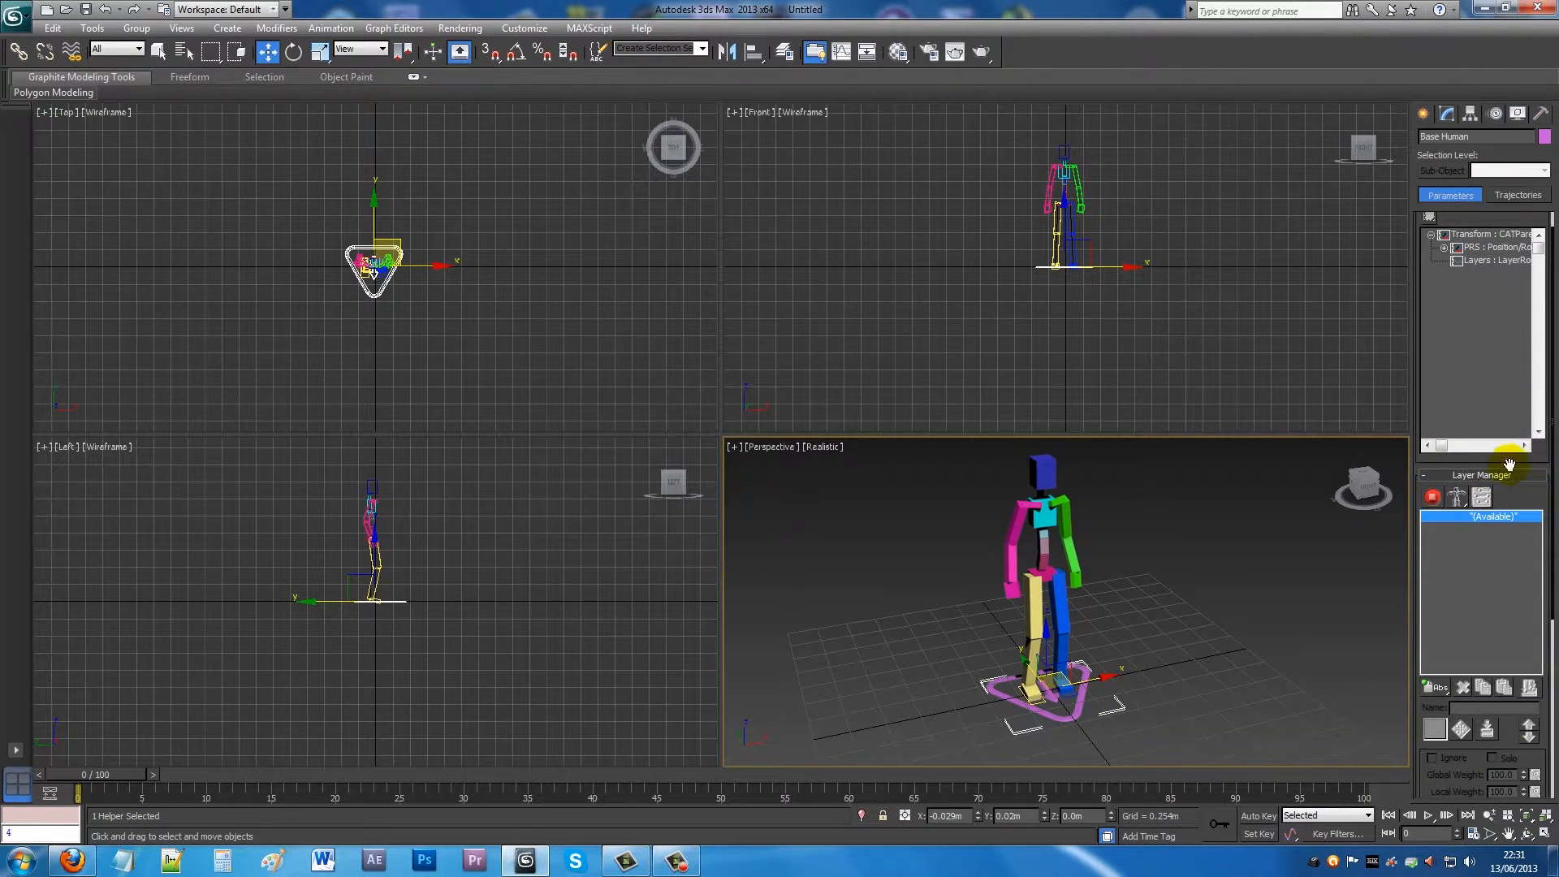
{"action": "left_click_drag", "start_coordinate": [1552, 532], "coordinate": [1551, 803]}
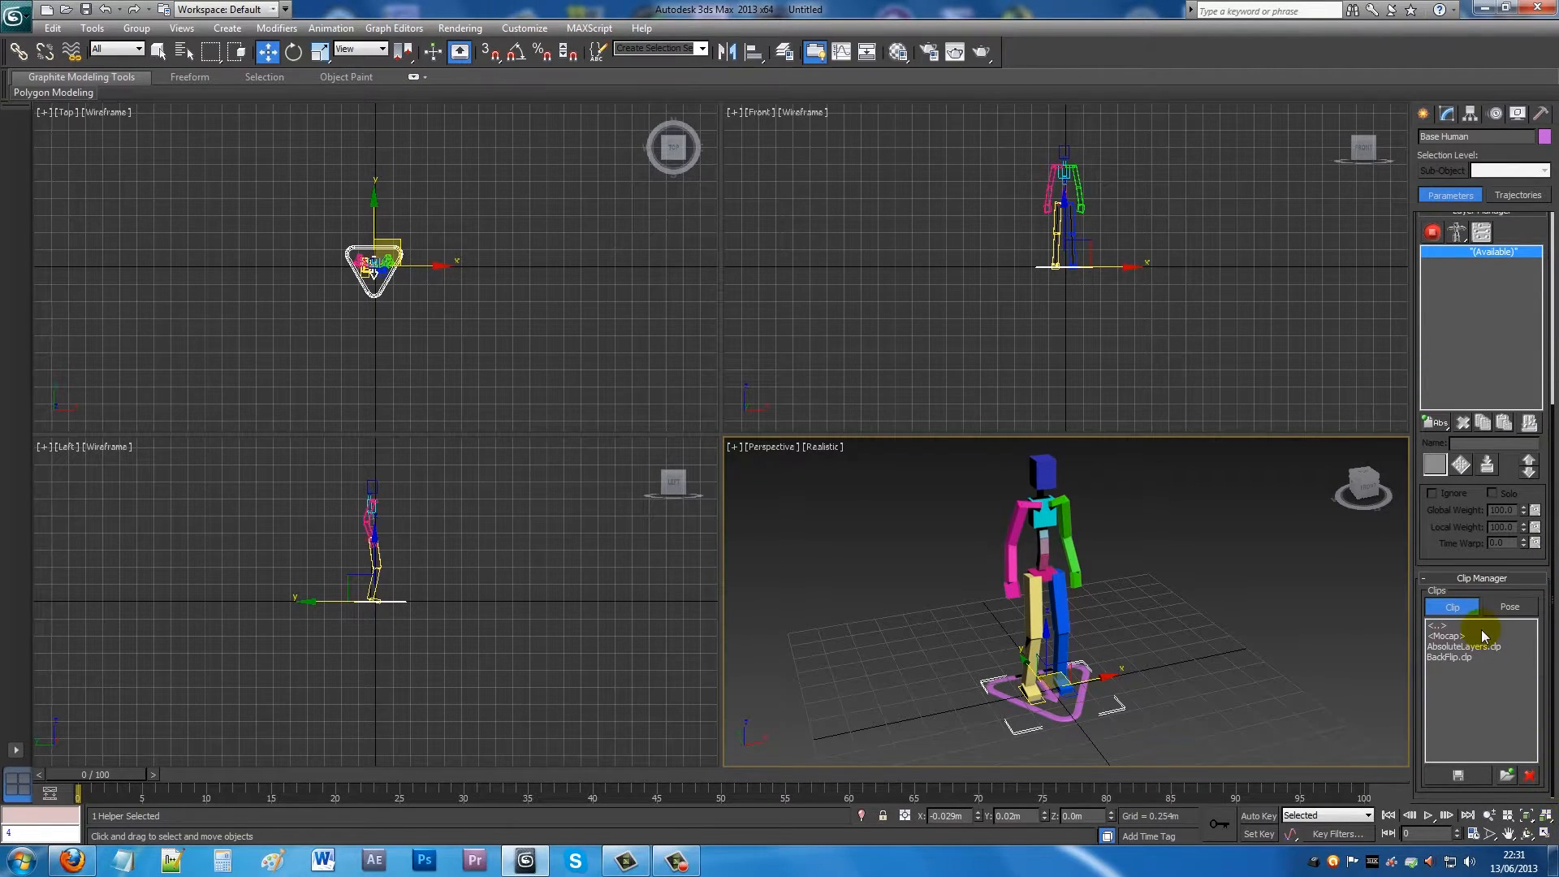
Open the Flinch file from the Desktop as a Biped Bip clip for import.
{"action": "left_click", "coordinate": [1507, 775]}
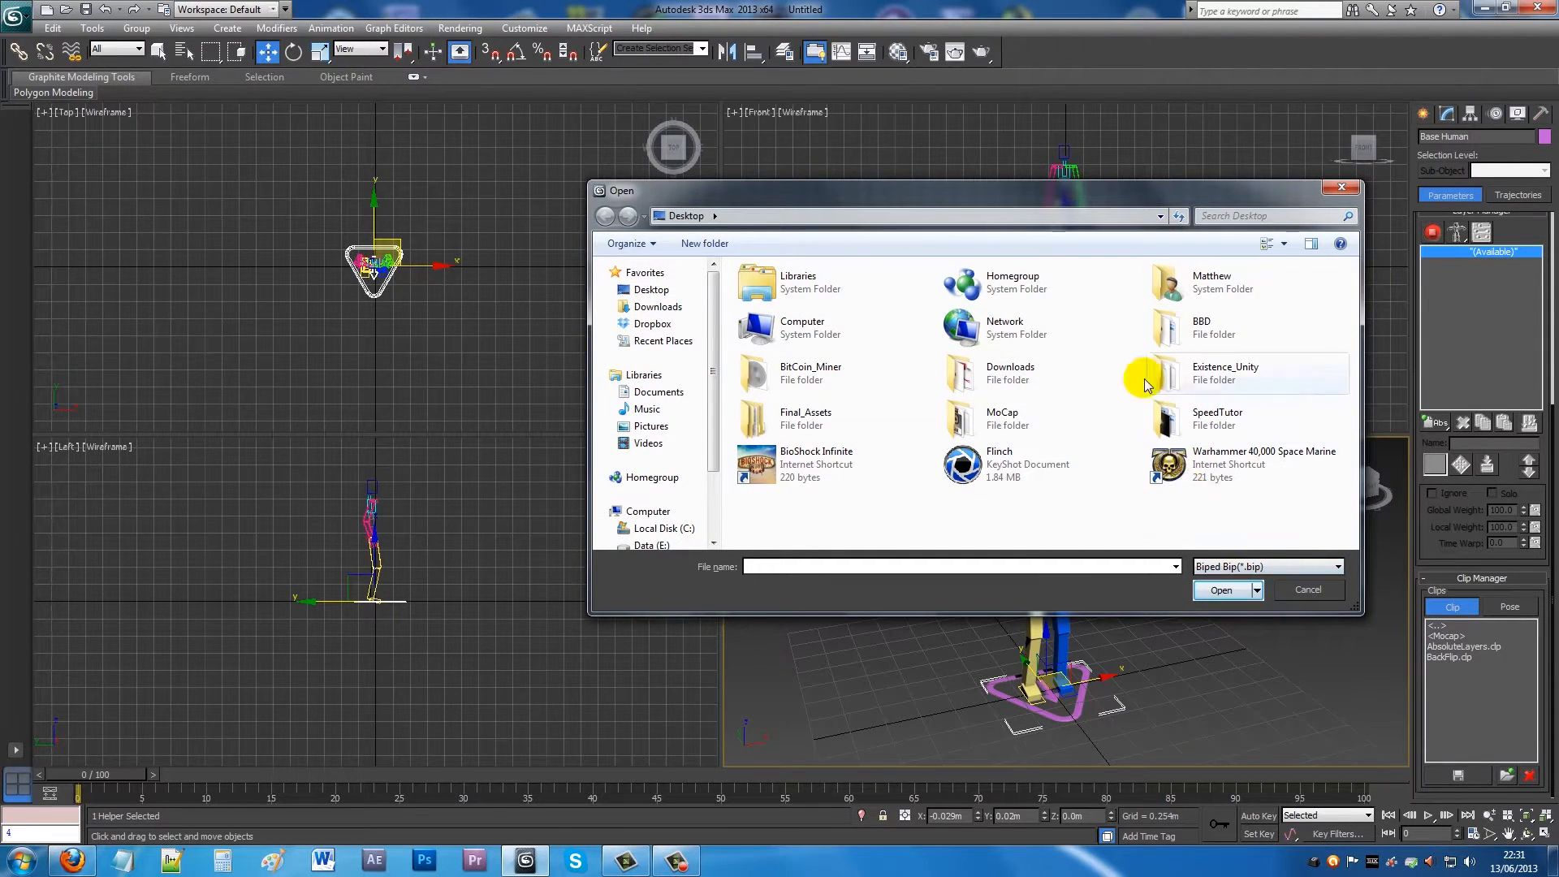
{"action": "left_click", "coordinate": [1230, 566]}
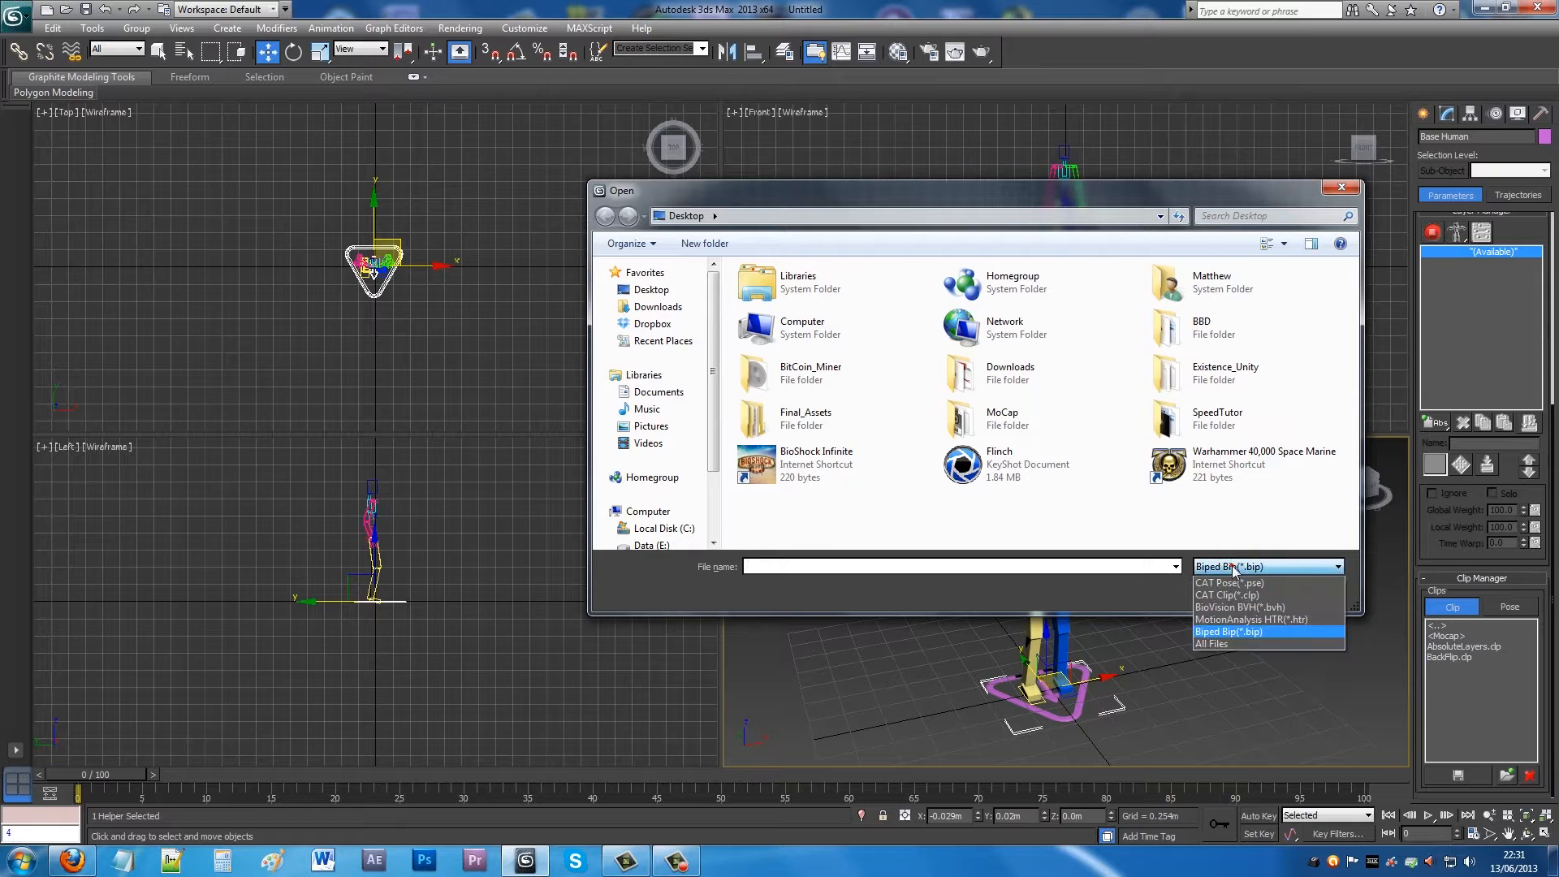
{"action": "left_click", "coordinate": [1264, 631]}
{"action": "left_click", "coordinate": [996, 468]}
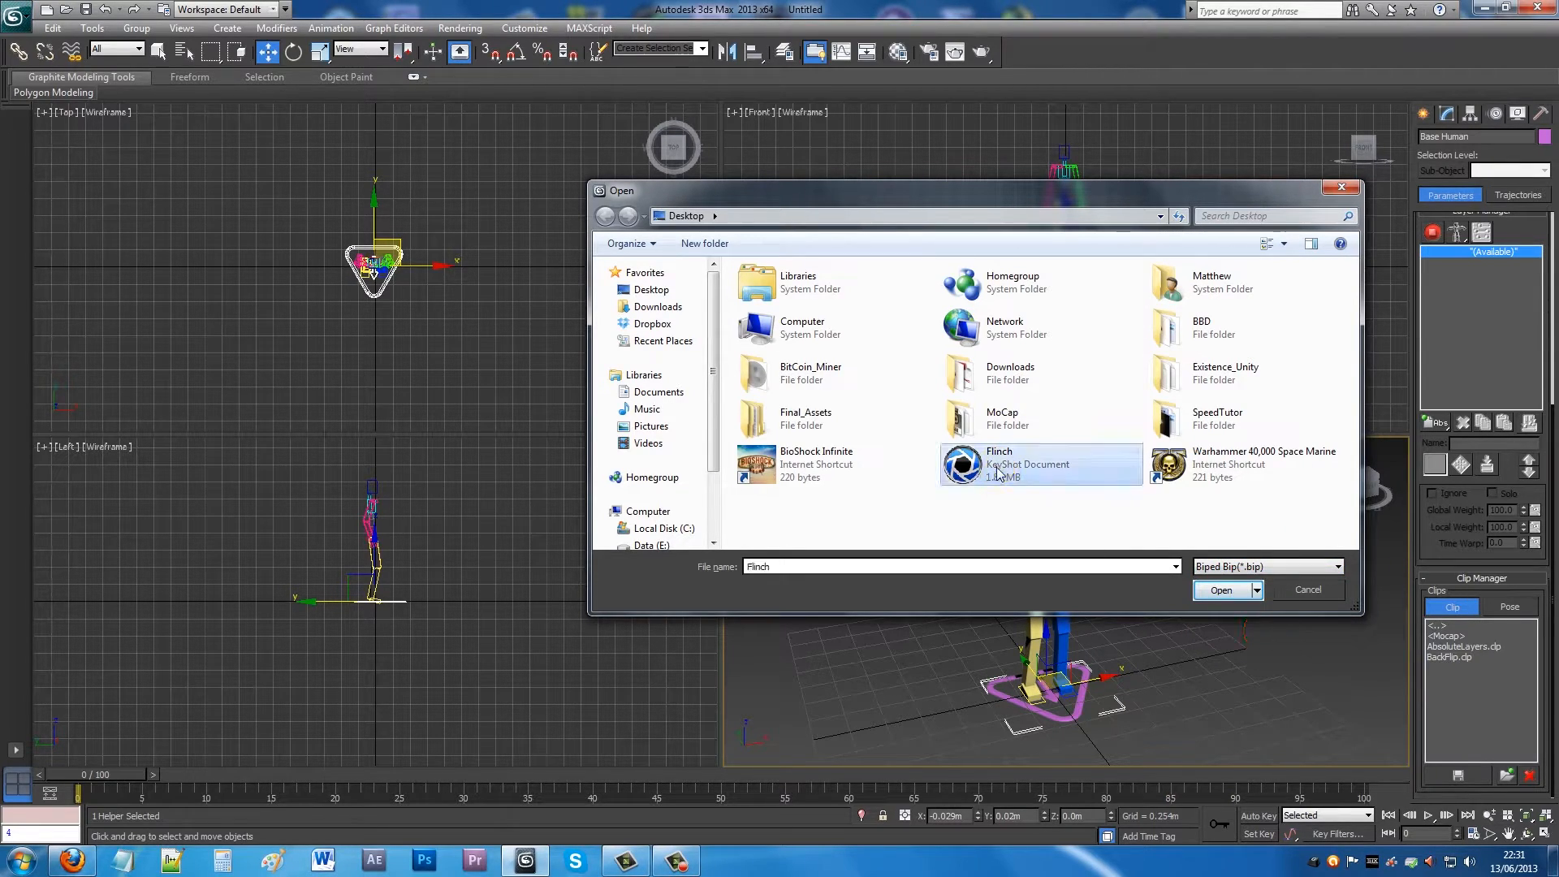
{"action": "left_click", "coordinate": [1223, 590]}
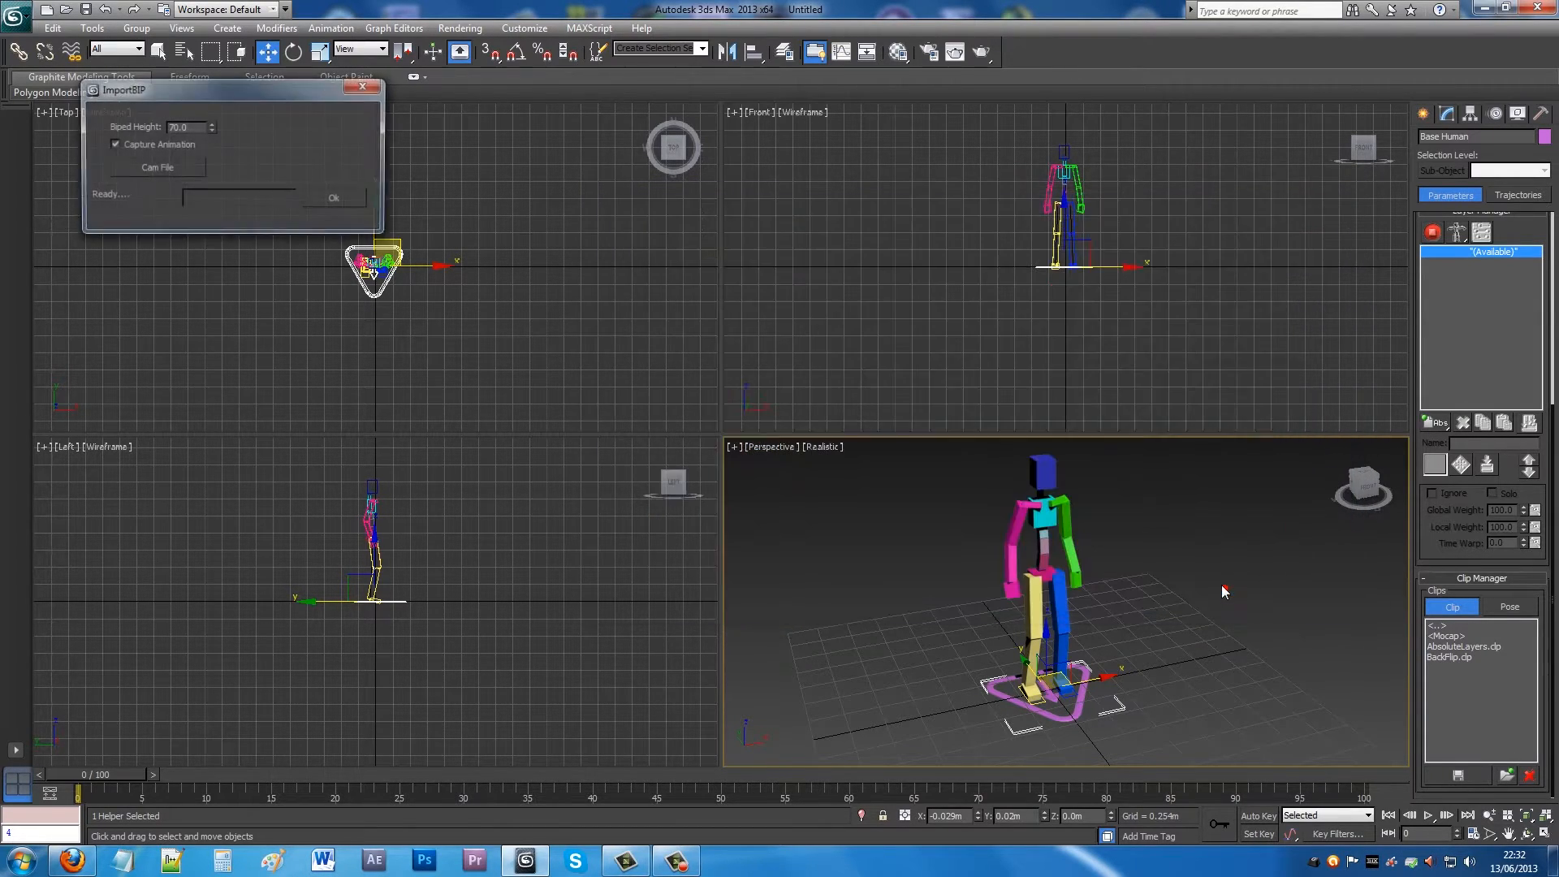
Try the import with Capture Animation enabled and a biped height of 50, and discard the source hierarchy and mapping layer.
{"action": "left_click", "coordinate": [113, 145]}
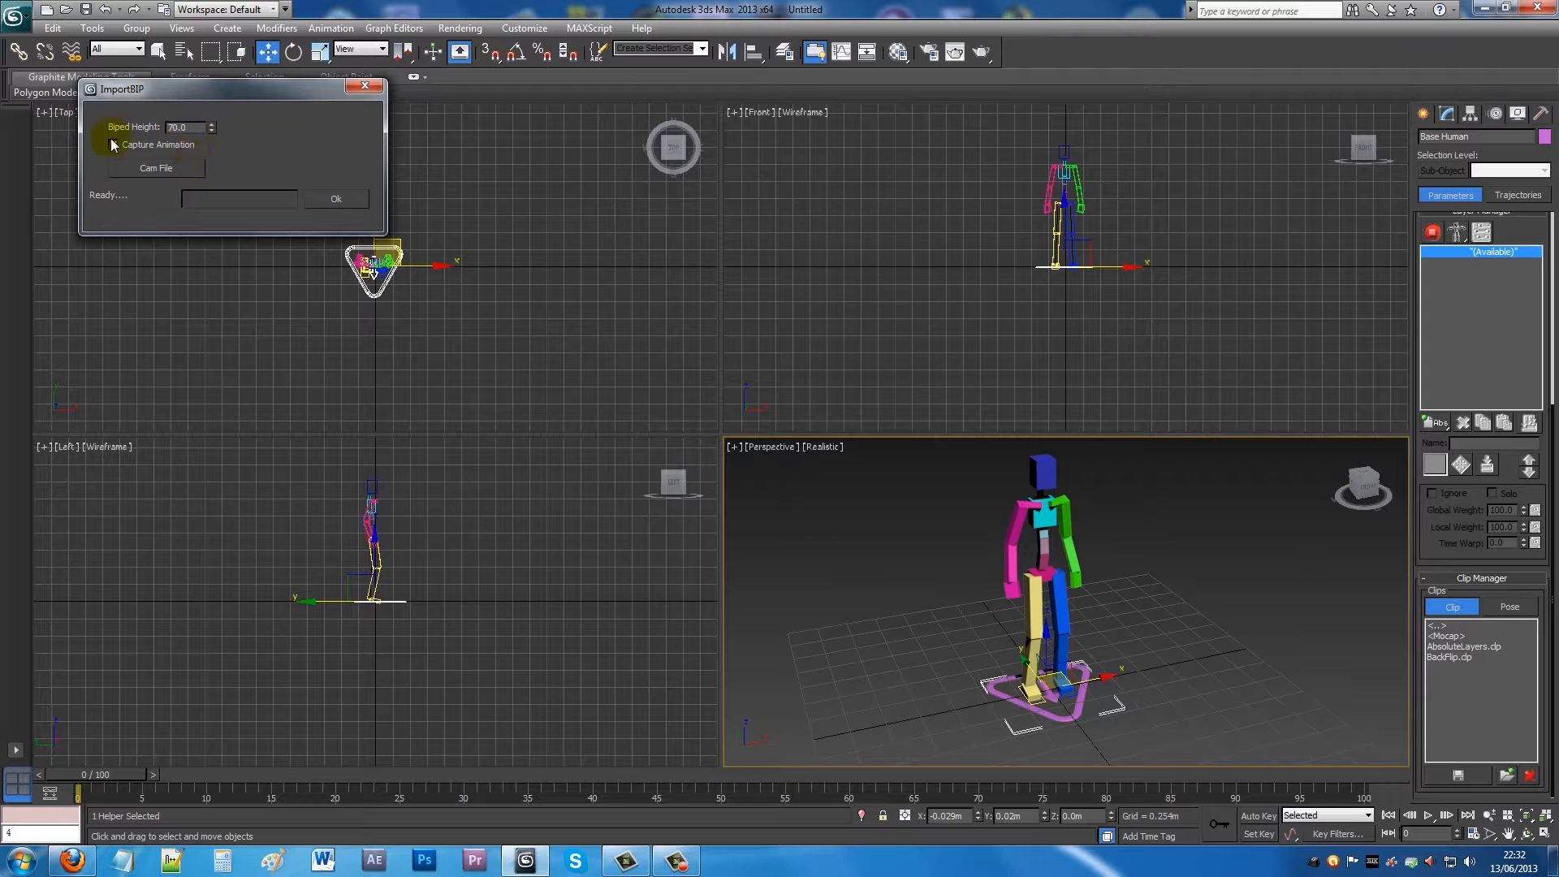
{"action": "left_click", "coordinate": [113, 141]}
{"action": "left_click_drag", "start_coordinate": [211, 106], "coordinate": [604, 289]}
{"action": "left_click", "coordinate": [593, 315]}
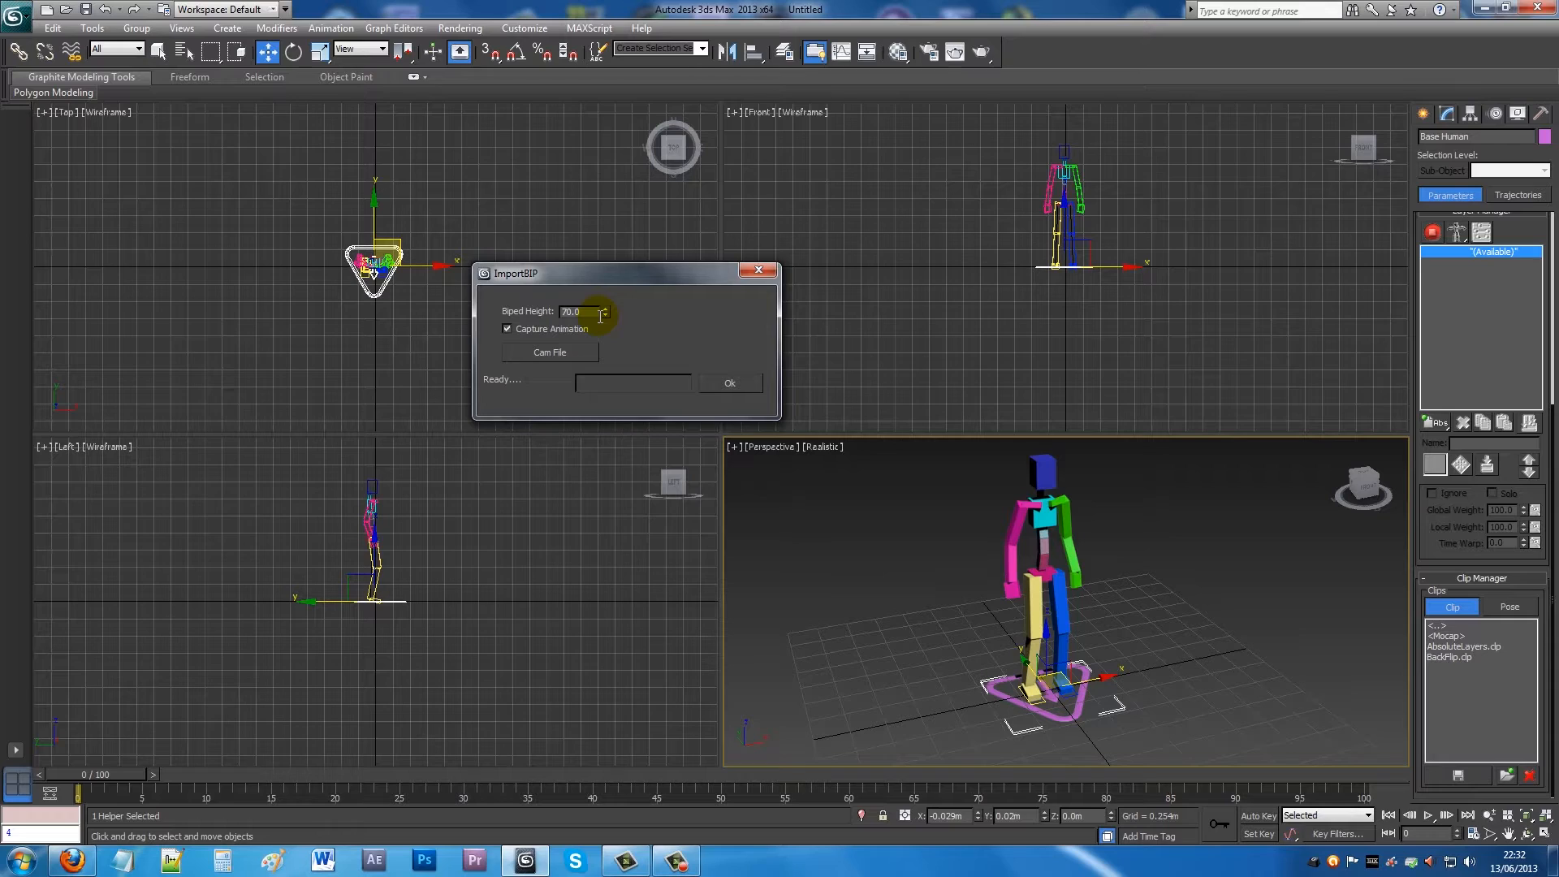
{"action": "left_click", "coordinate": [593, 355]}
{"action": "left_click", "coordinate": [591, 317]}
{"action": "type", "text": "50"}
{"action": "left_click", "coordinate": [731, 383]}
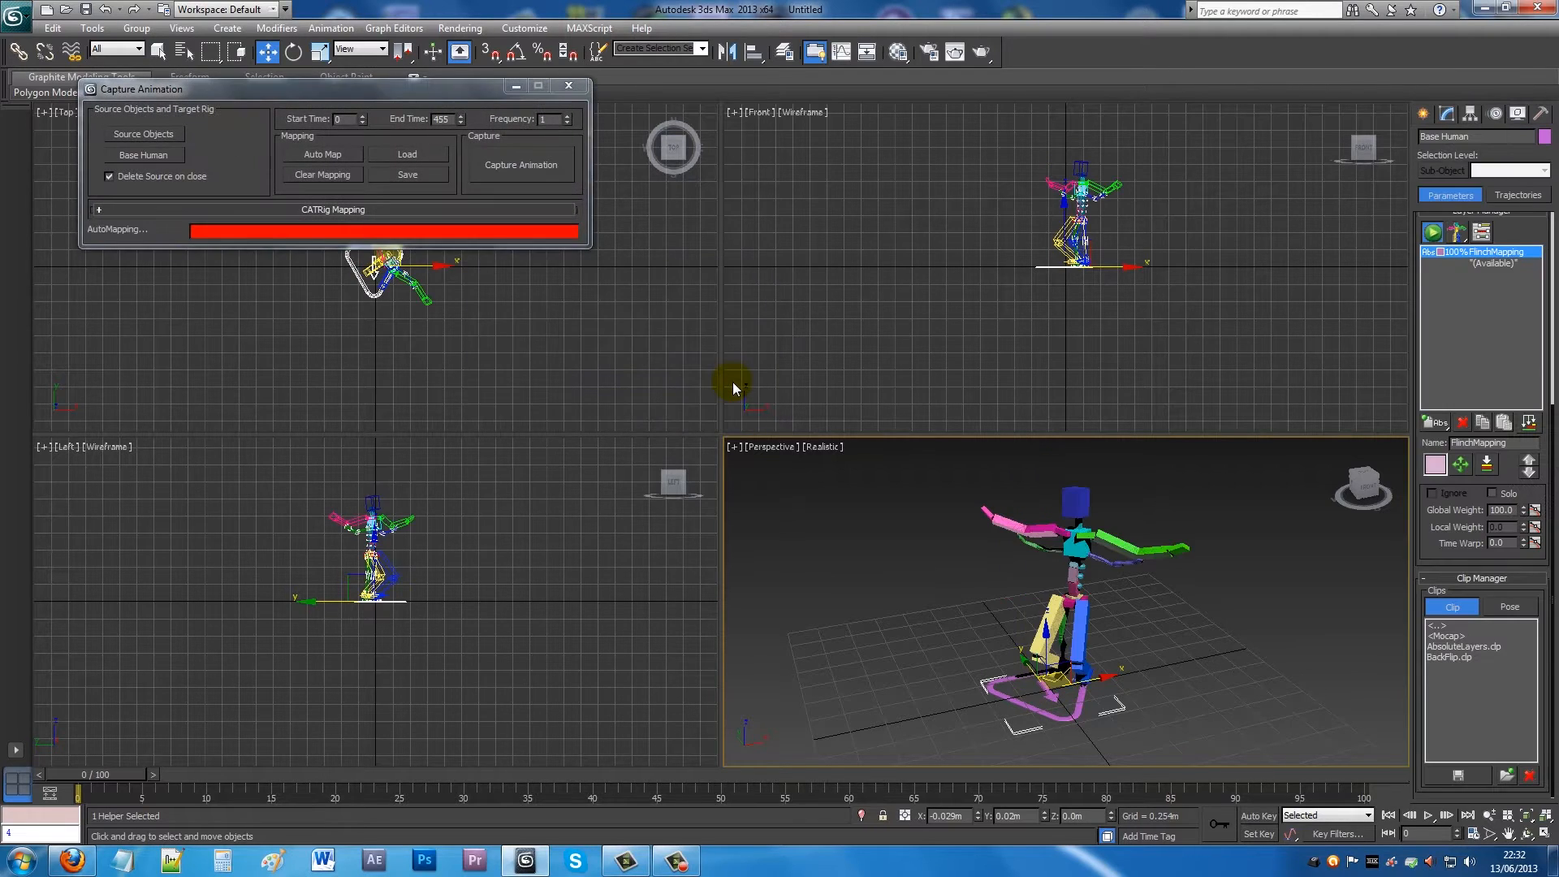
{"action": "left_click", "coordinate": [569, 88]}
{"action": "left_click", "coordinate": [816, 484]}
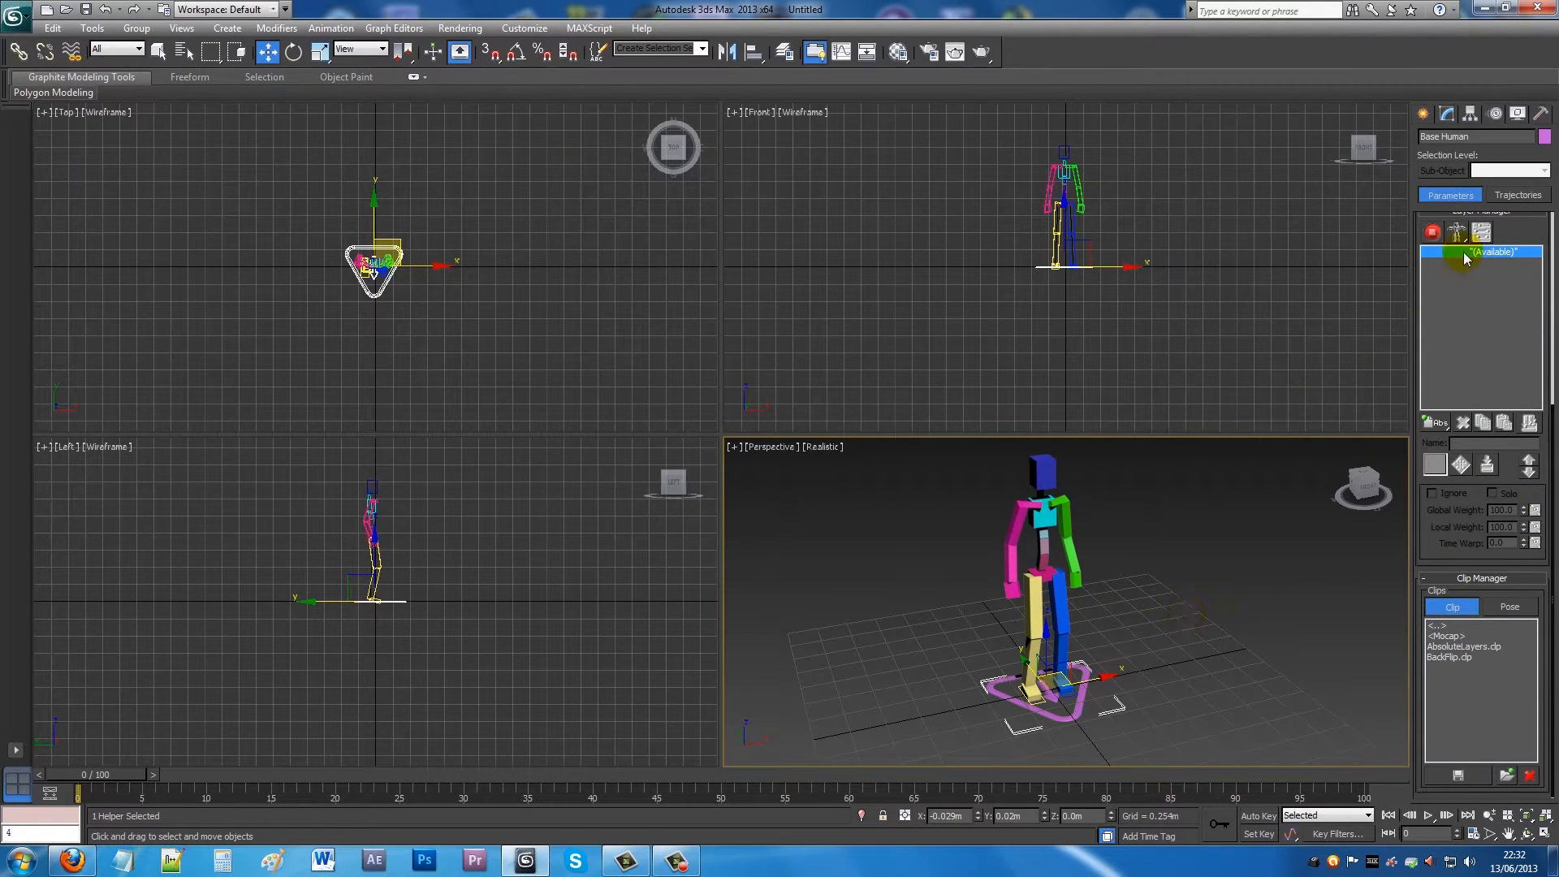
Import the Flinch biped motion file onto the Base Human rig again for capture.
{"action": "left_click", "coordinate": [1506, 775]}
{"action": "double_click", "coordinate": [980, 474]}
{"action": "left_click", "coordinate": [350, 201]}
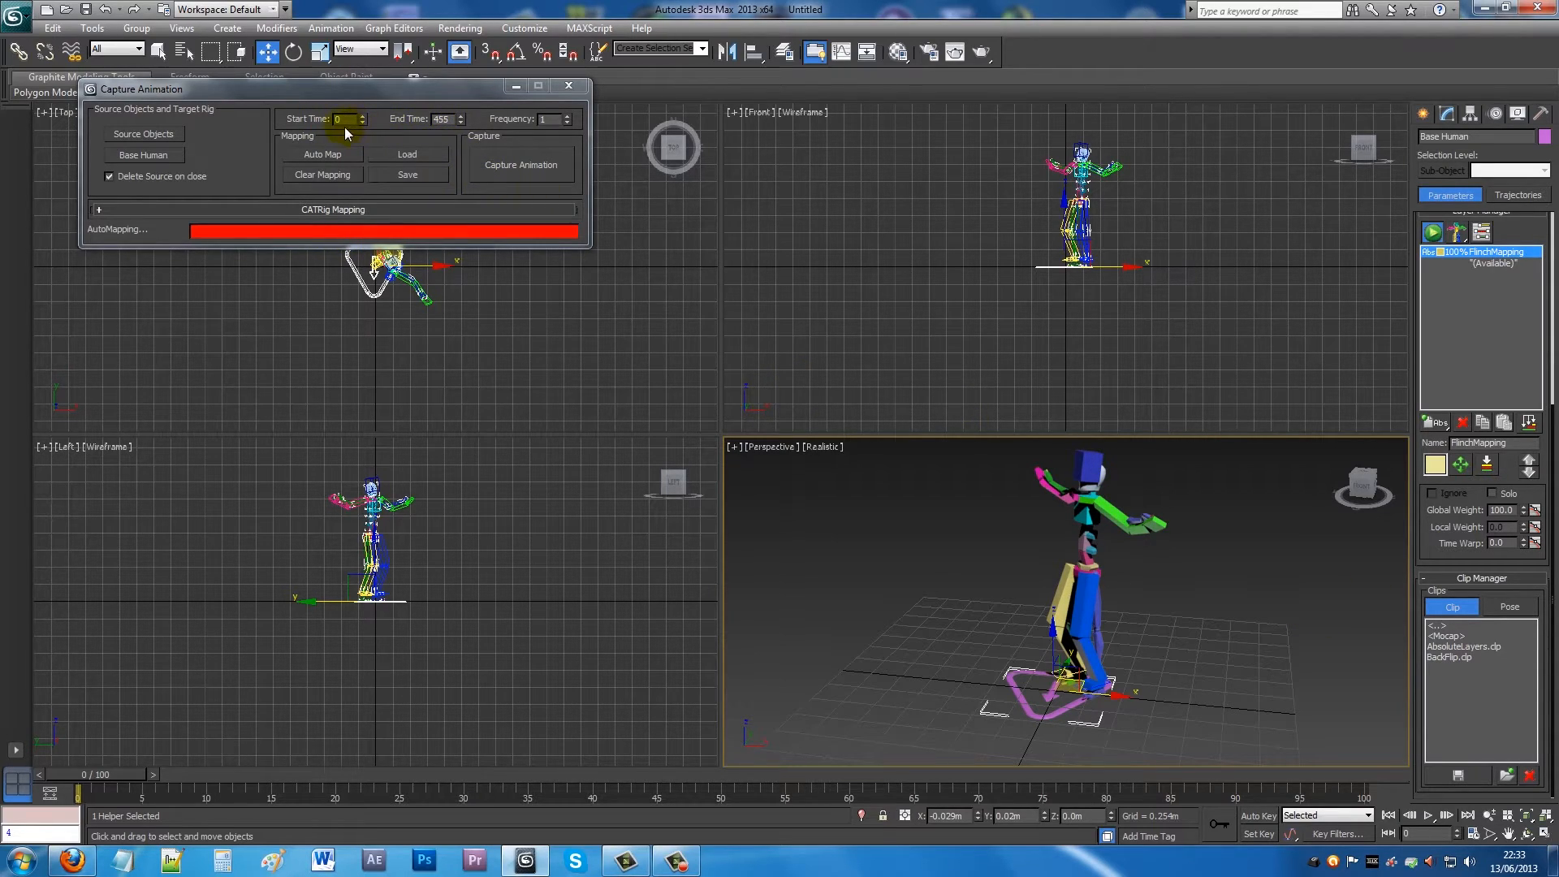
Set the animation end time to frame 455 in the Time Configuration.
{"action": "left_click", "coordinate": [1476, 842]}
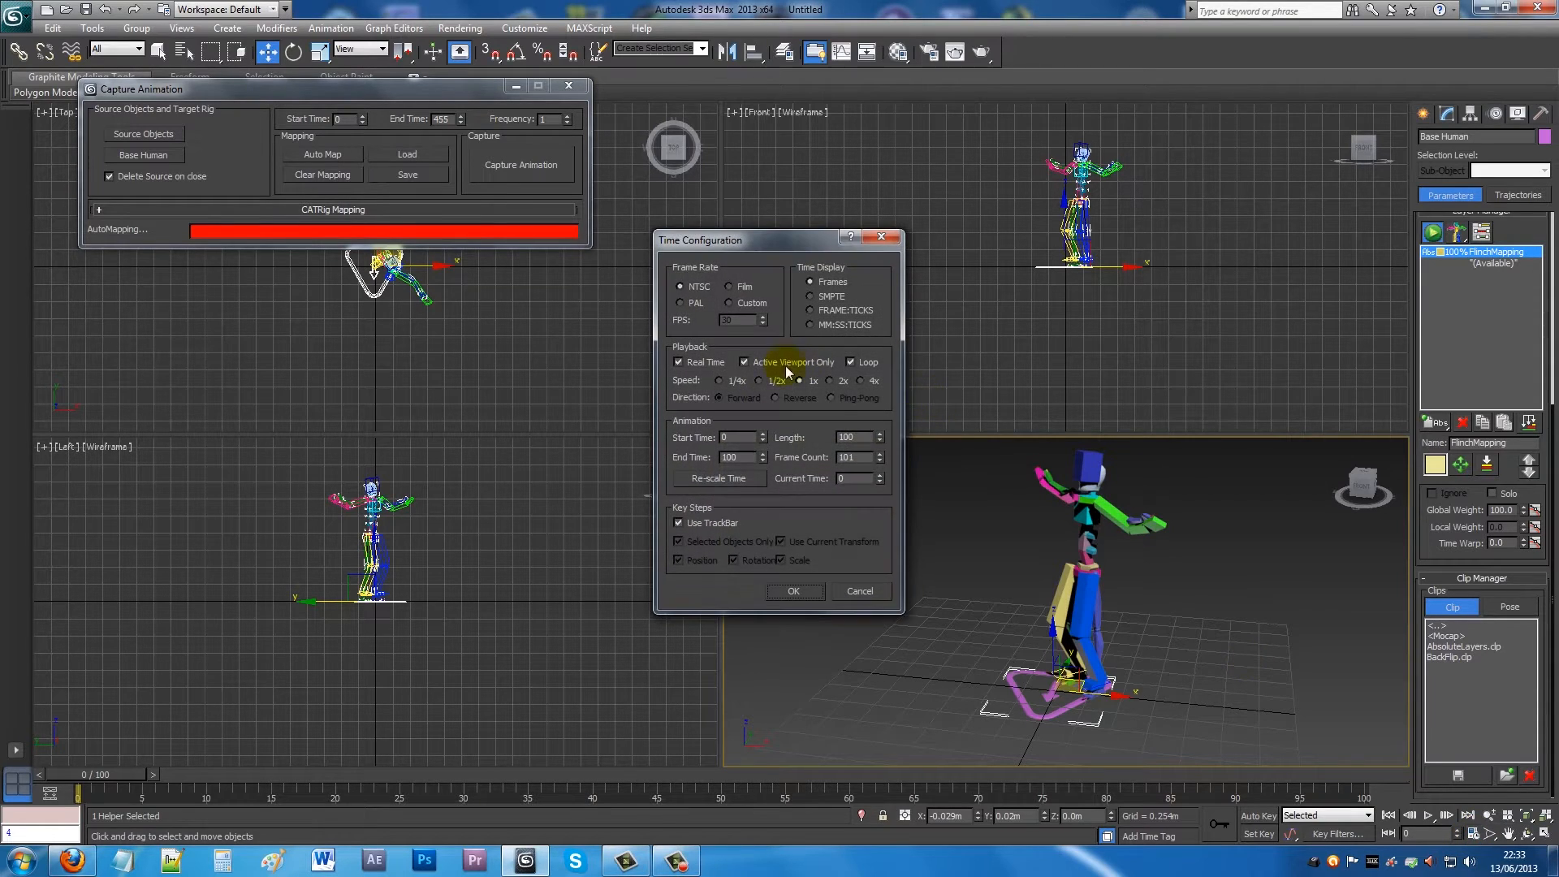
{"action": "left_click", "coordinate": [746, 454]}
{"action": "left_click", "coordinate": [793, 591]}
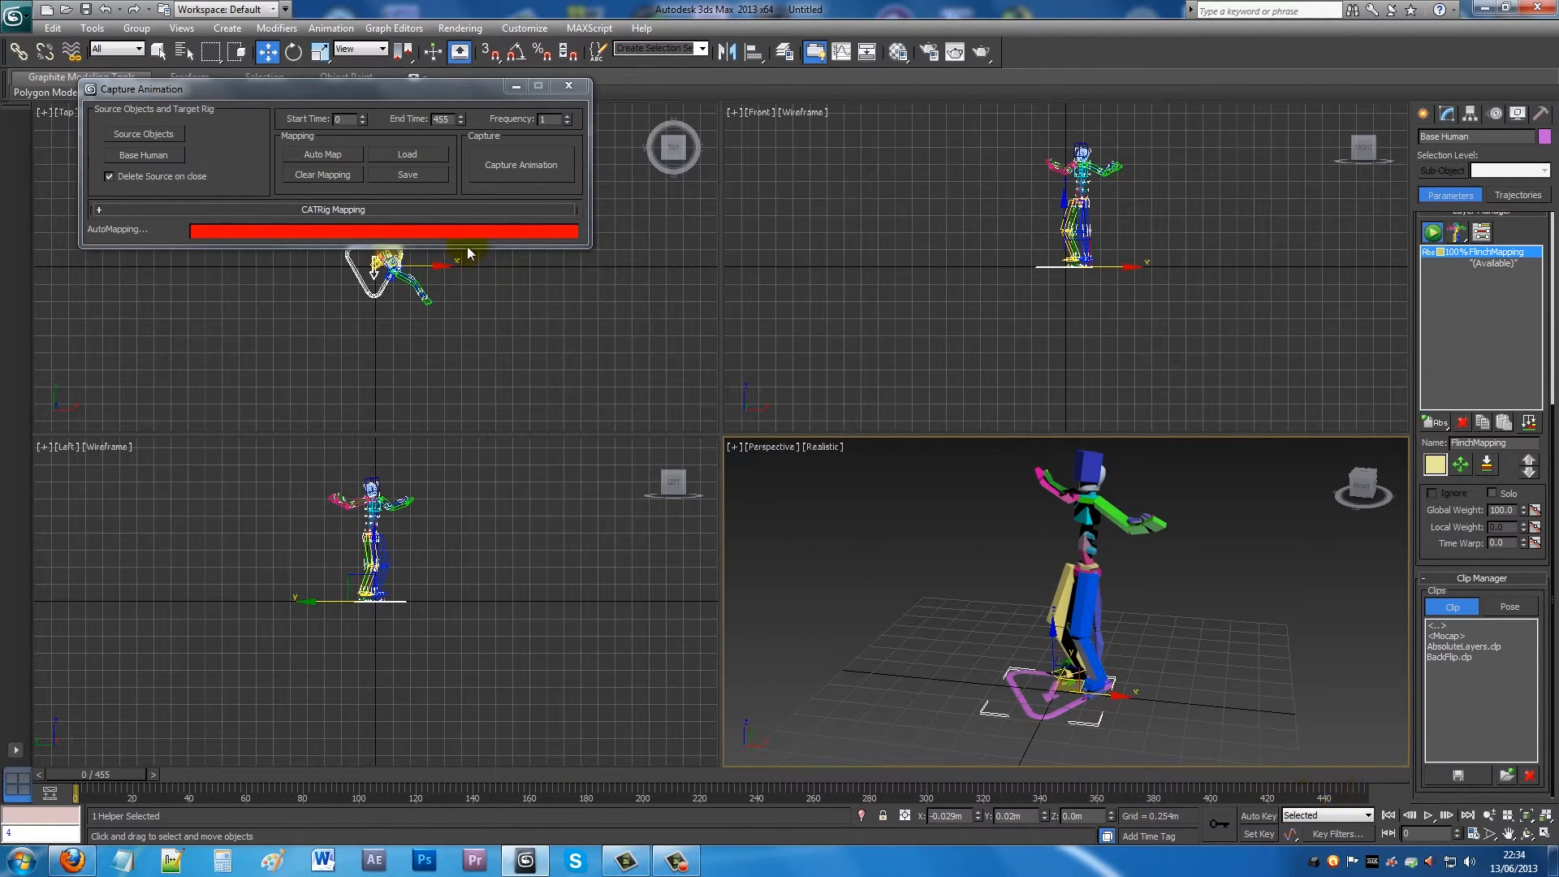
Capture the imported animation onto the rig, deleting the source hierarchy and removing the mapping layer.
{"action": "left_click", "coordinate": [533, 163]}
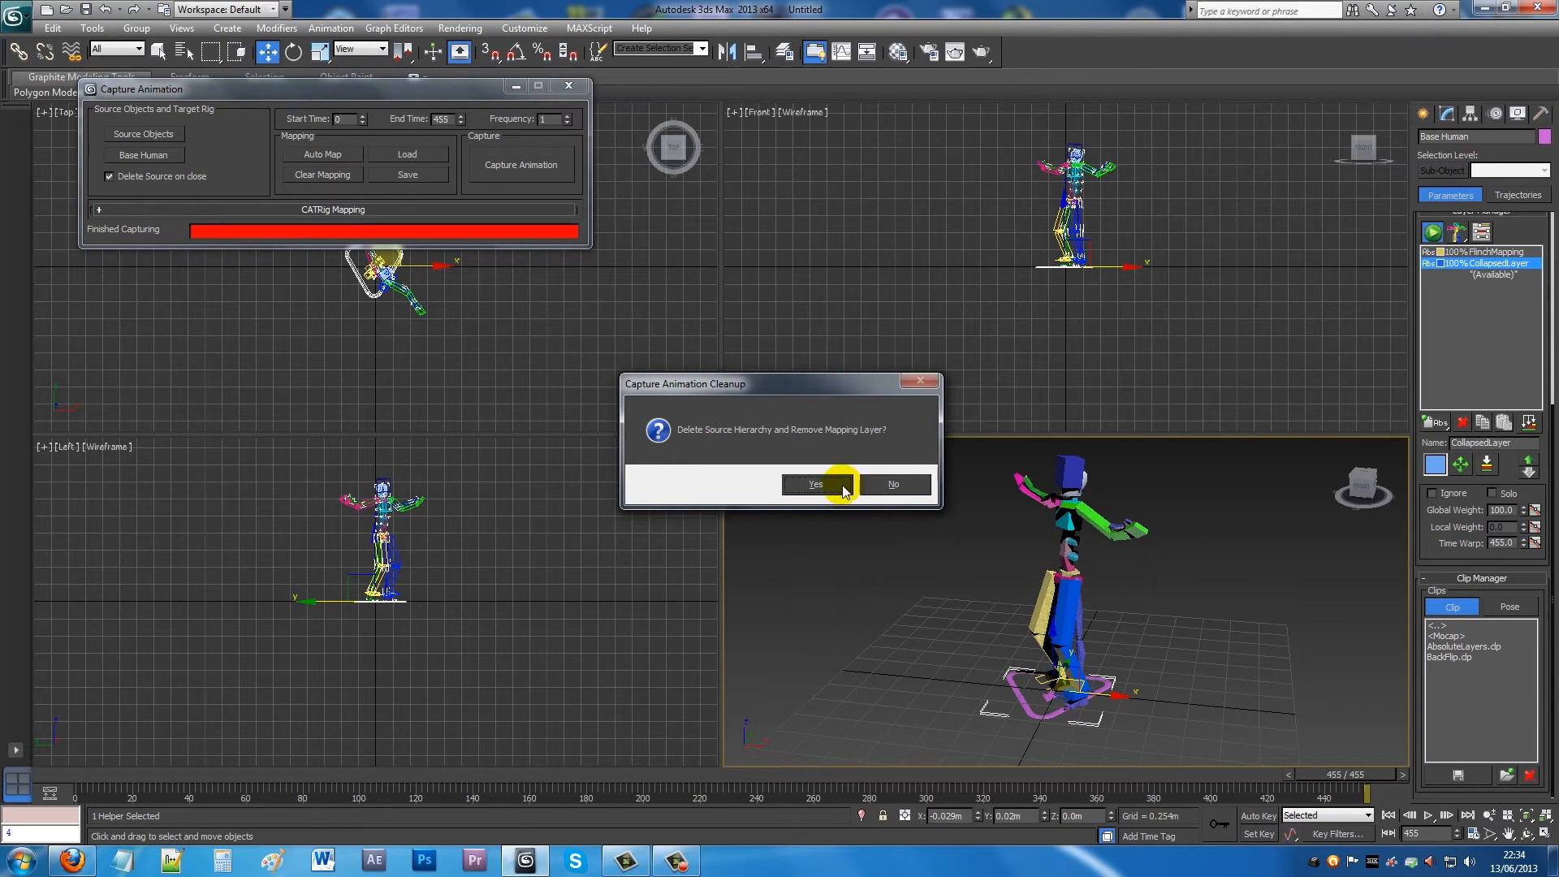
{"action": "left_click", "coordinate": [816, 484]}
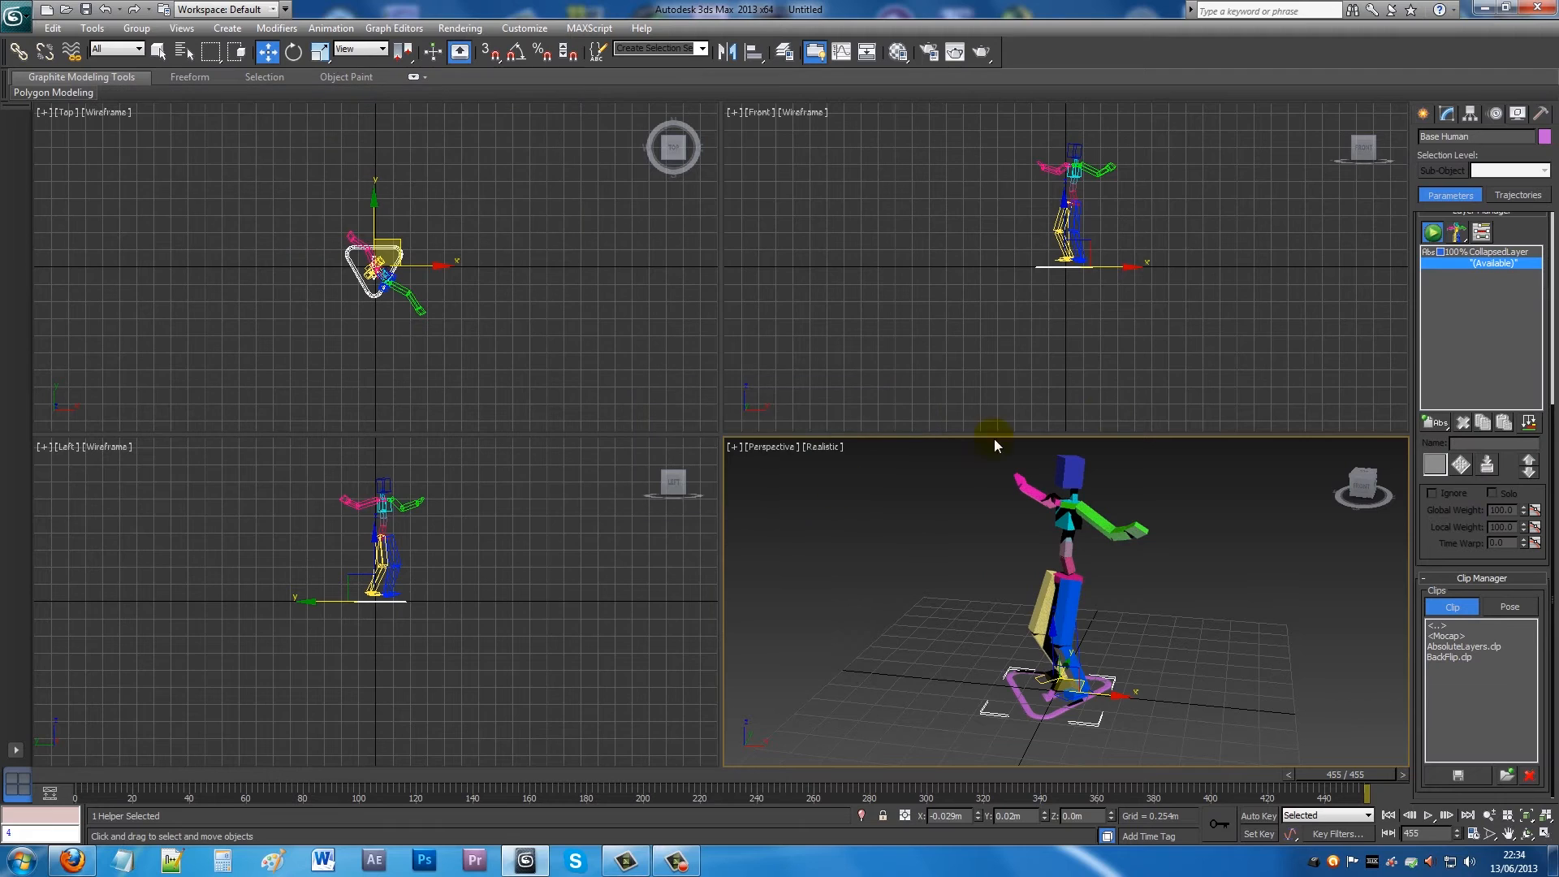
Select the CollapsedLayer animation layer and return the timeline to frame 0 to view the rig's starting pose.
{"action": "left_click", "coordinate": [1476, 259]}
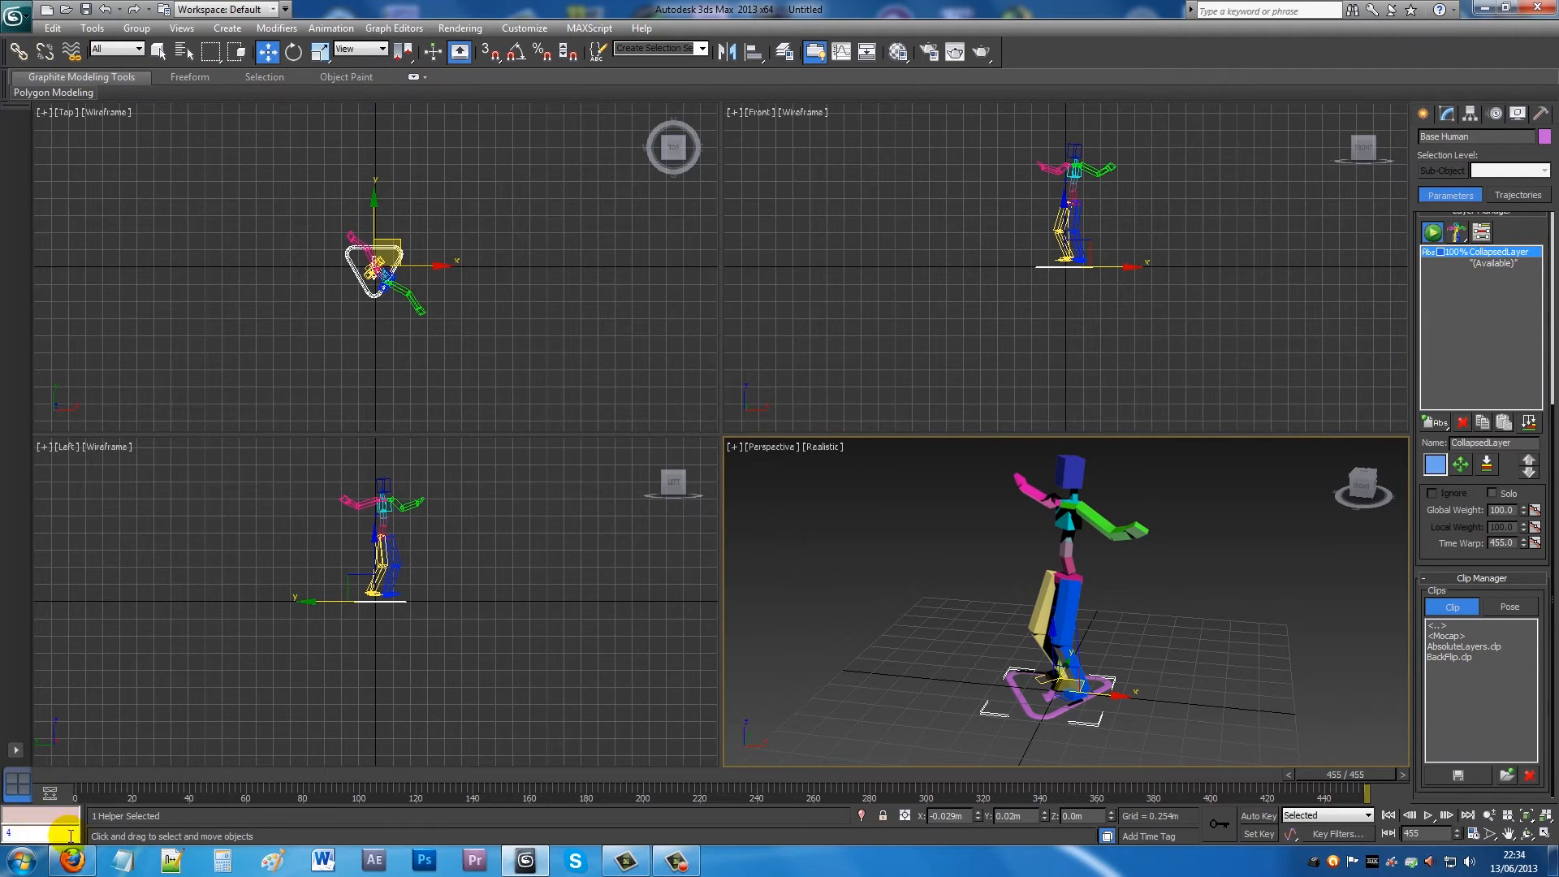
{"action": "left_click_drag", "start_coordinate": [177, 771], "coordinate": [65, 812]}
{"action": "key", "text": "w"}
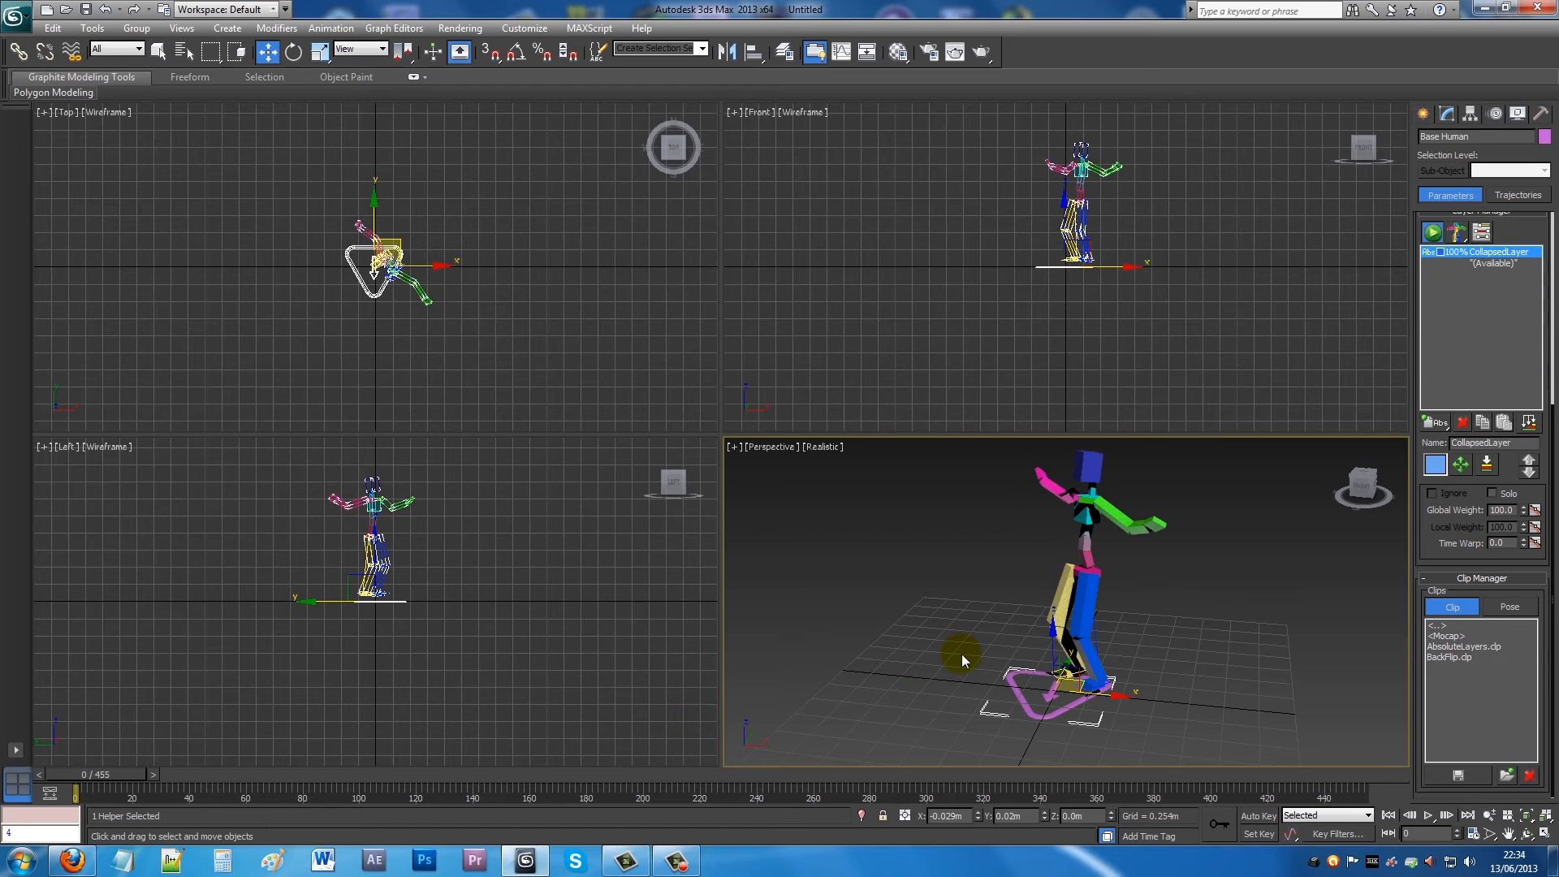
{"action": "middle_click_drag", "start_coordinate": [958, 578], "coordinate": [1112, 574], "text": "alt"}
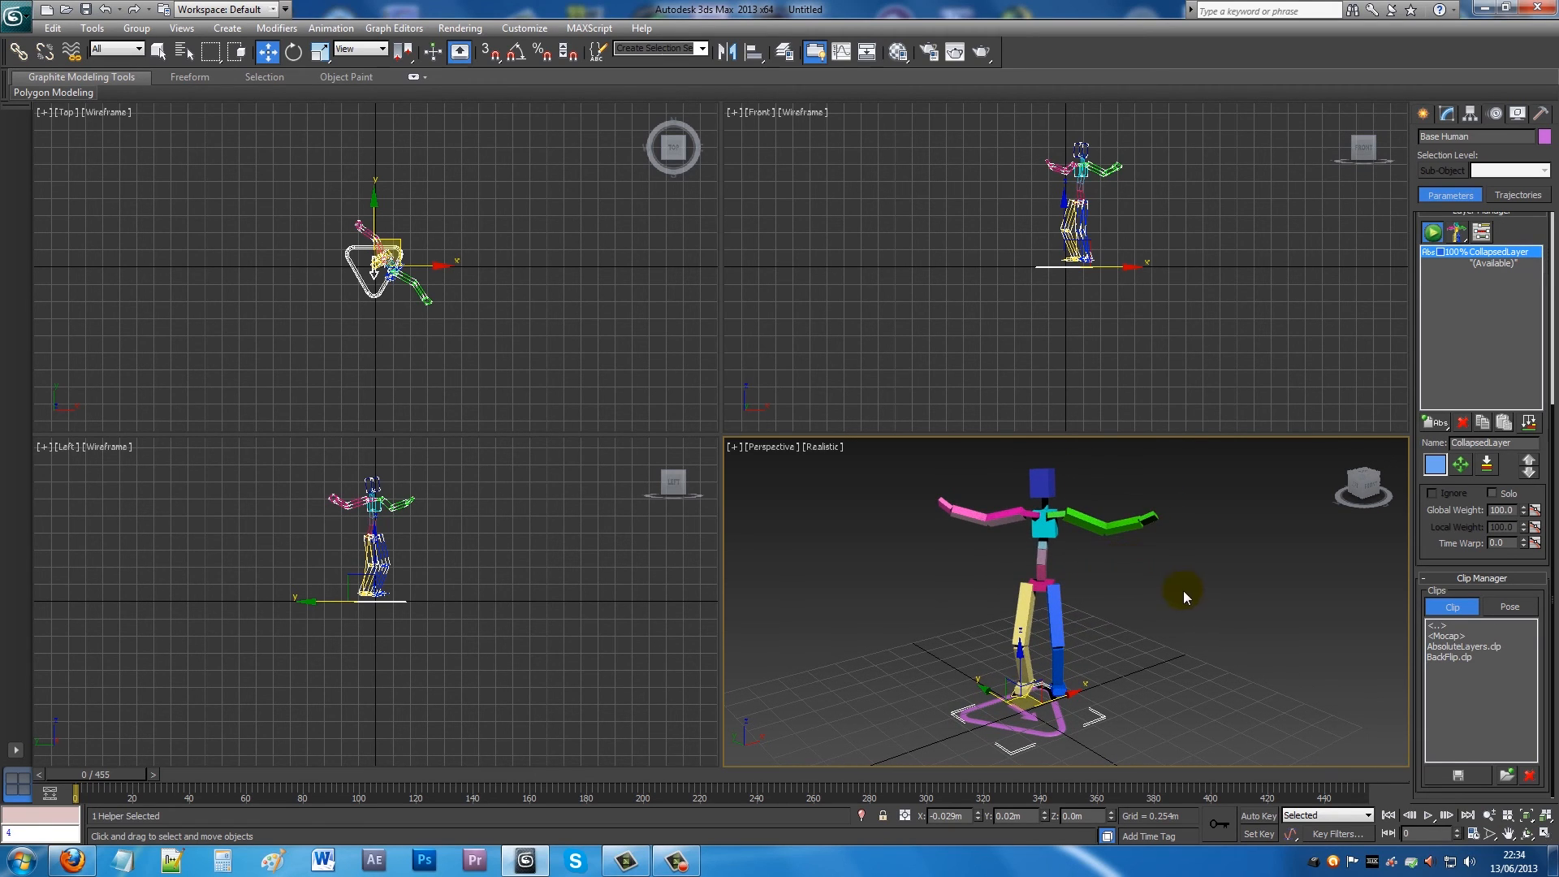